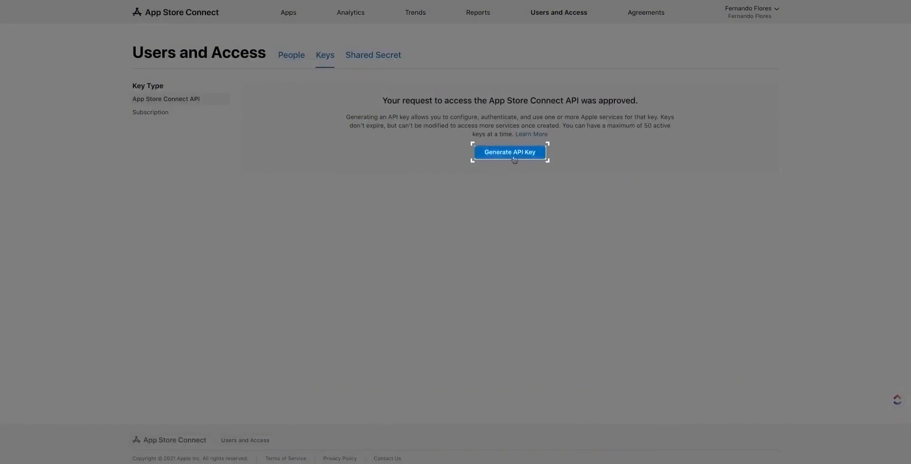
Generate a new App Store Connect API key named 'Apphive' with Admin access.
{"action": "left_click", "coordinate": [514, 160]}
{"action": "left_click", "coordinate": [475, 217]}
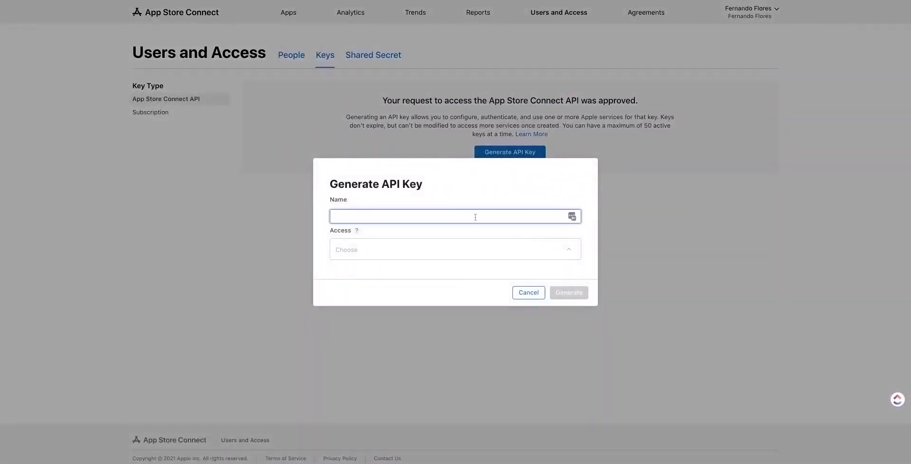
{"action": "type", "text": "Apphiv"}
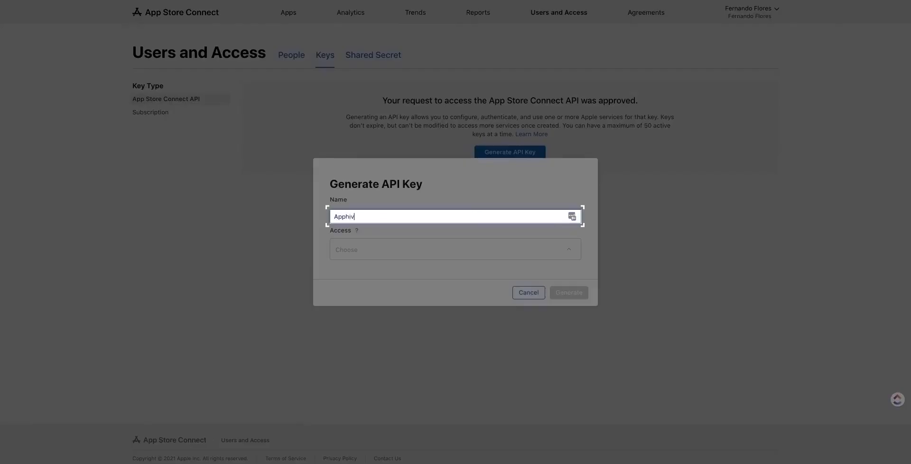
{"action": "type", "text": "e"}
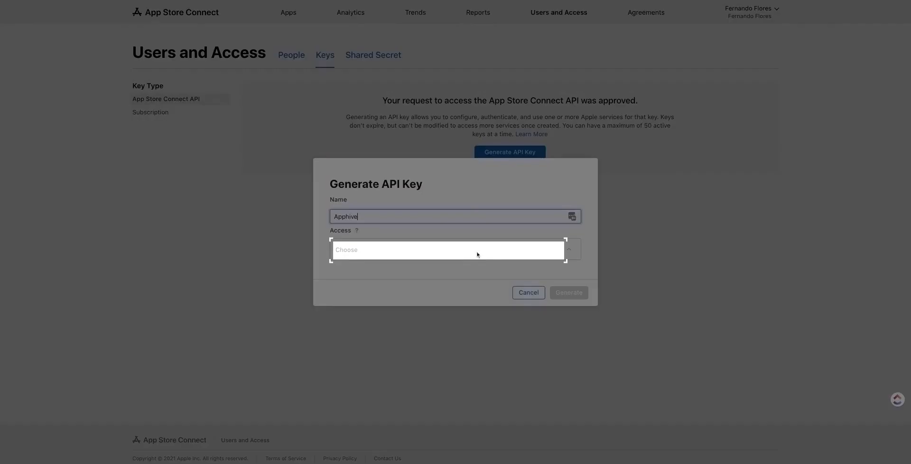
{"action": "left_click", "coordinate": [476, 254]}
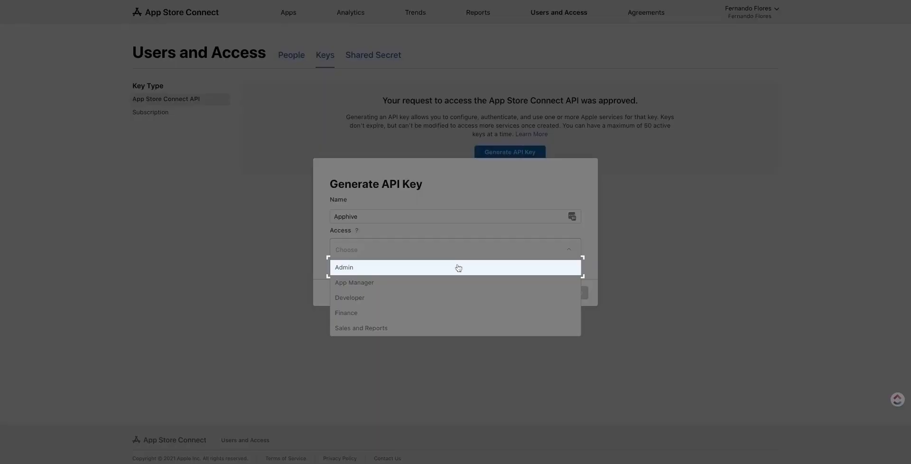
{"action": "left_click", "coordinate": [458, 267]}
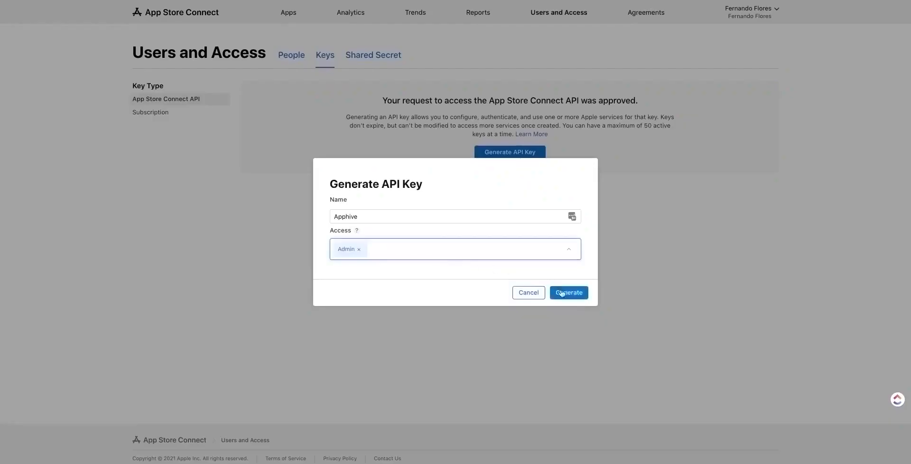
{"action": "left_click", "coordinate": [563, 293]}
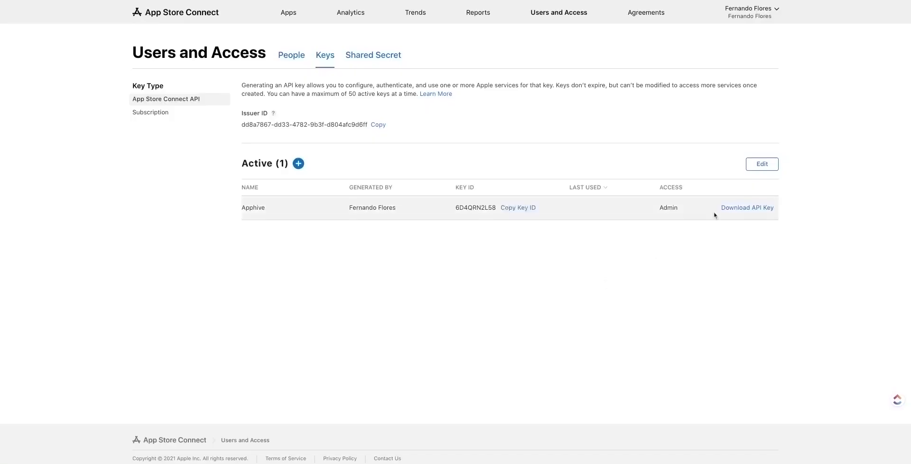
Download the Apphive key file, copy its Key ID and Issuer ID, and return to Apphive.
{"action": "left_click", "coordinate": [729, 209]}
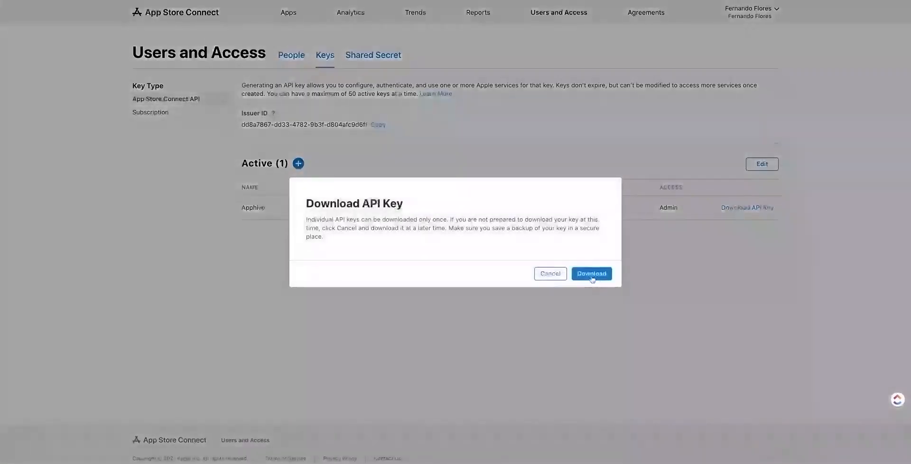
{"action": "left_click", "coordinate": [590, 275]}
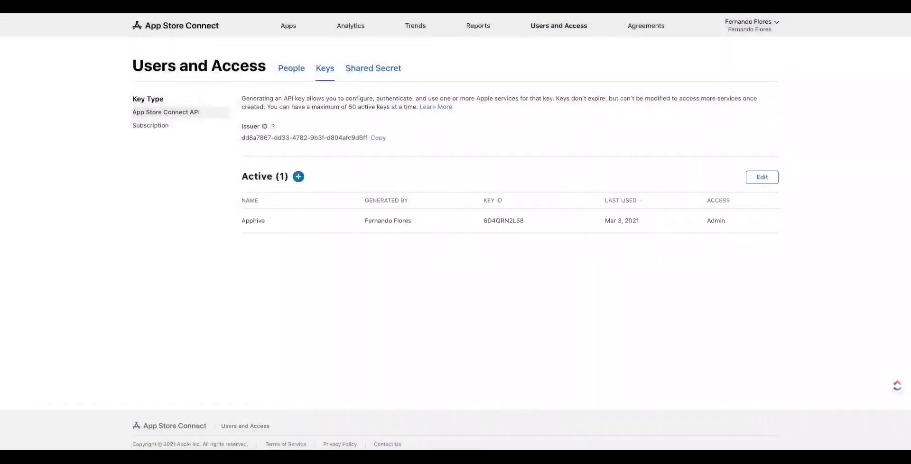
{"action": "mouse_move", "coordinate": [518, 220]}
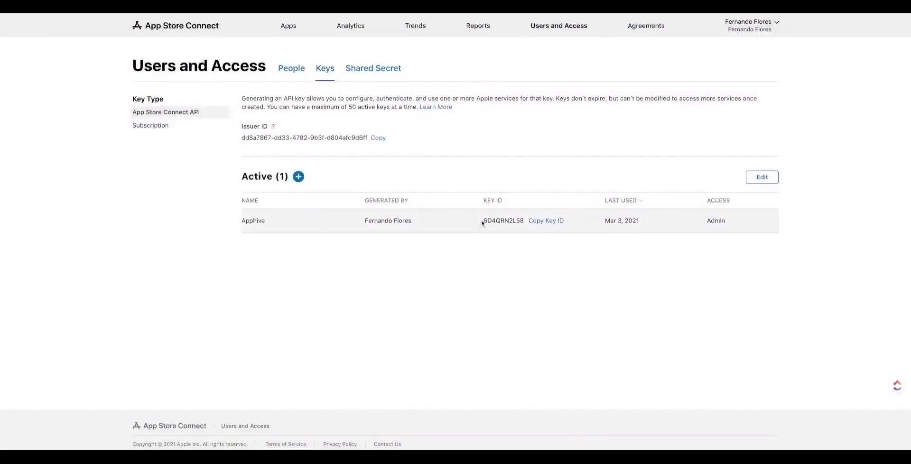
{"action": "left_click_drag", "start_coordinate": [481, 223], "coordinate": [524, 221]}
{"action": "key", "text": "ctrl+c"}
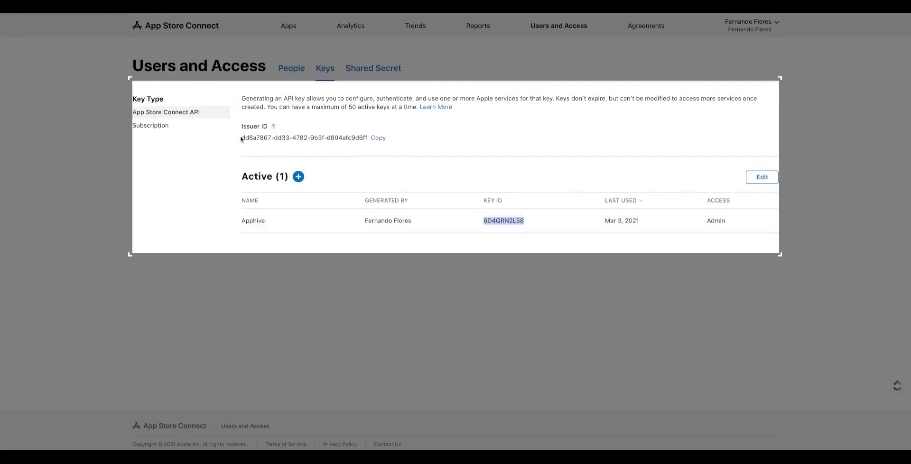
{"action": "double_click", "coordinate": [241, 138]}
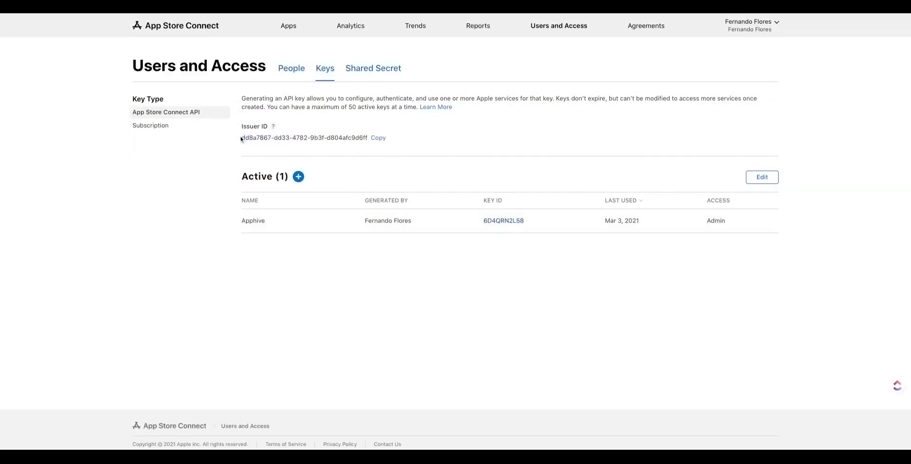
{"action": "triple_click", "coordinate": [241, 138]}
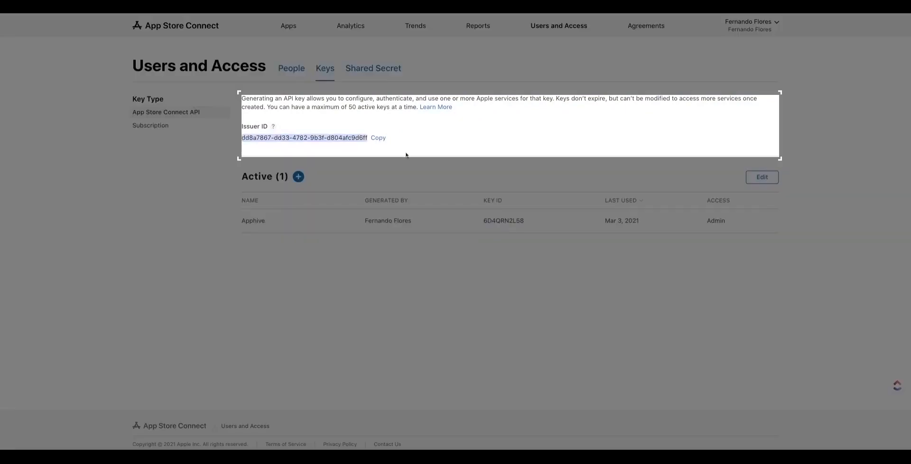
{"action": "left_click", "coordinate": [405, 155]}
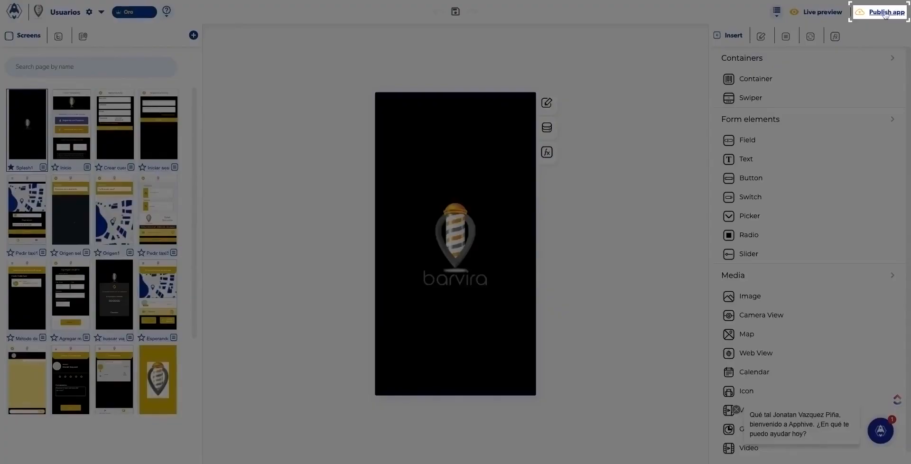
Start a new iOS compilation from the app's Compilations page.
{"action": "left_click", "coordinate": [885, 13]}
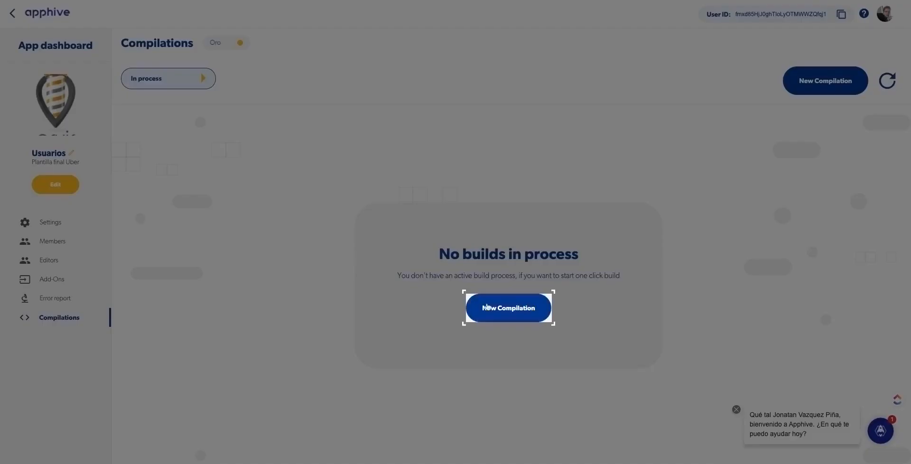
{"action": "left_click", "coordinate": [487, 306]}
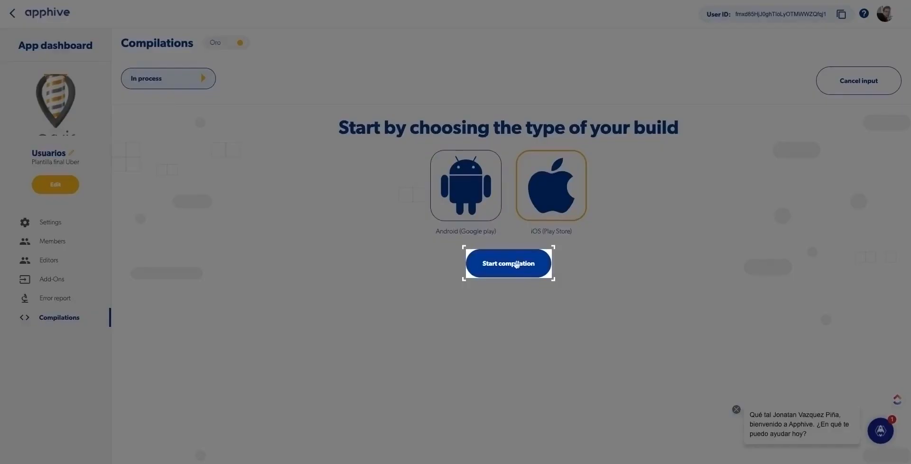
{"action": "left_click", "coordinate": [516, 265]}
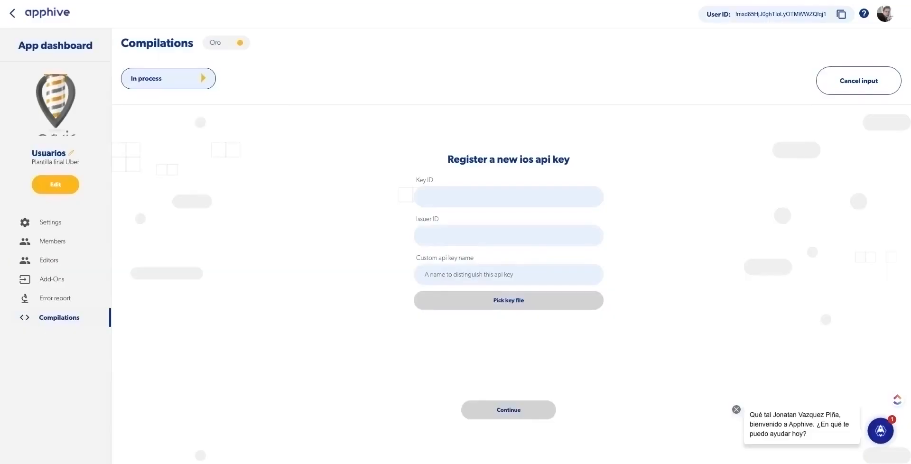
Paste the copied App Store Connect key ID into Apphive's Key ID field.
{"action": "left_click", "coordinate": [438, 195]}
{"action": "key", "text": "ctrl+v"}
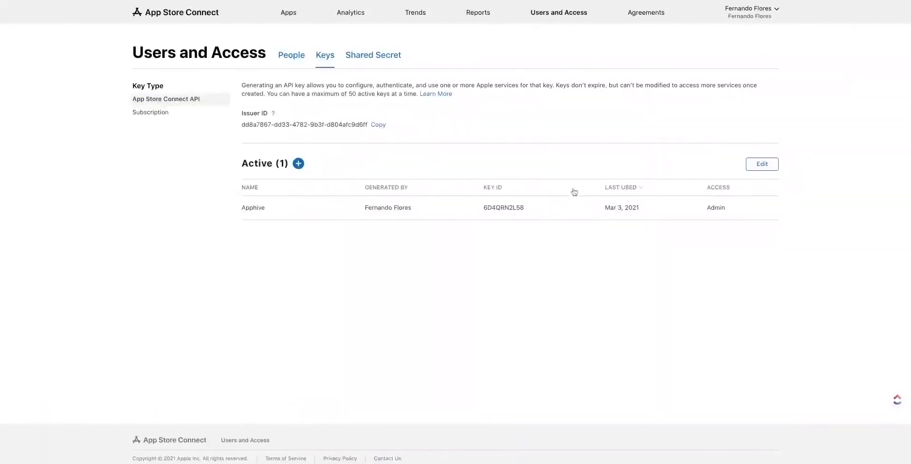
Start a new iOS app record named 'Barvira'.
{"action": "left_click", "coordinate": [289, 18]}
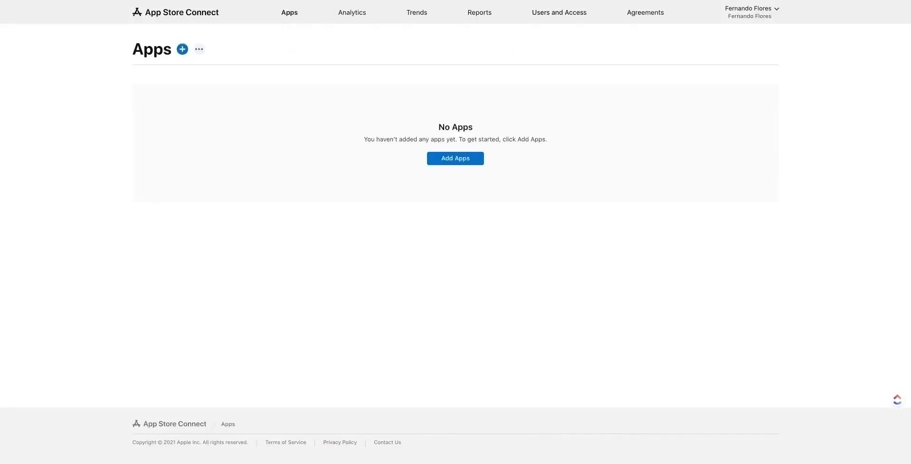
{"action": "left_click", "coordinate": [182, 49]}
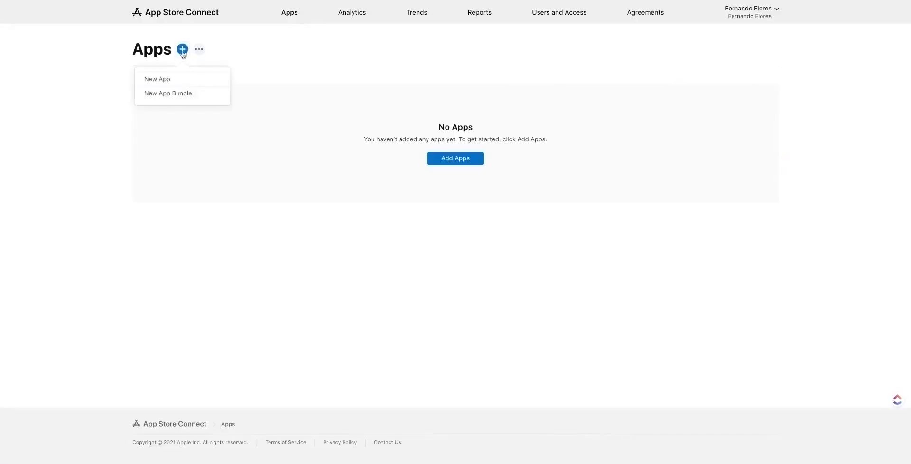
{"action": "left_click", "coordinate": [175, 79]}
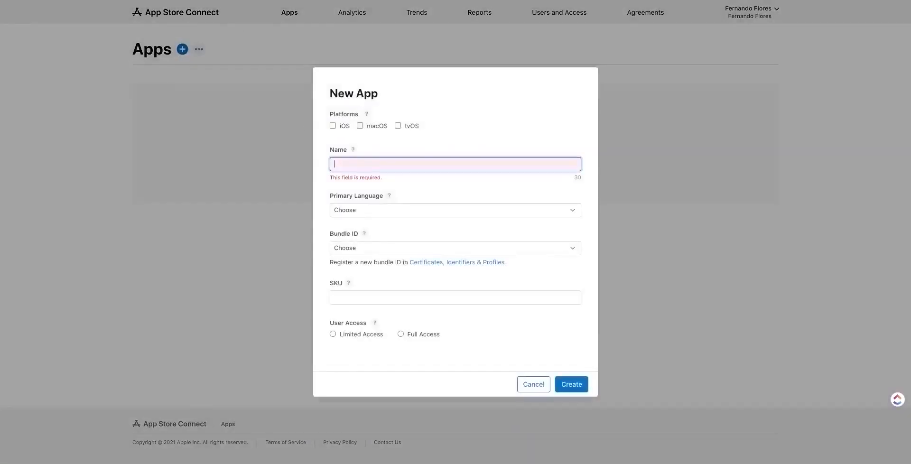
{"action": "type", "text": "Ba"}
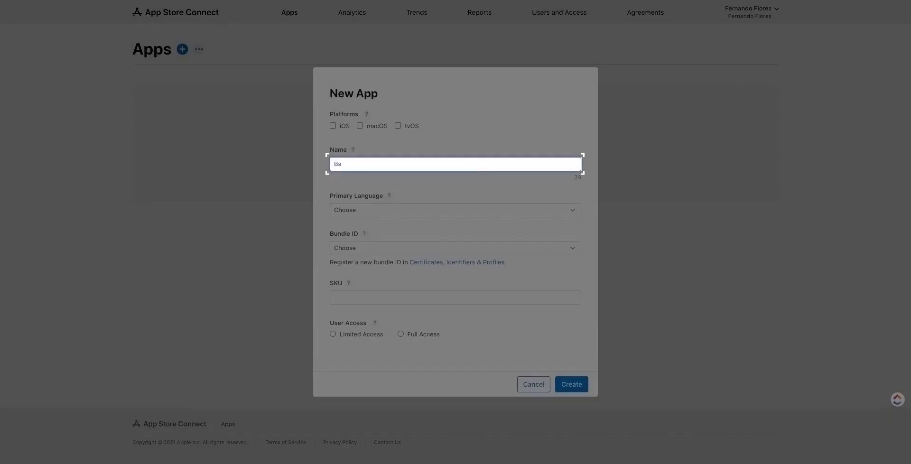
{"action": "type", "text": "rvira"}
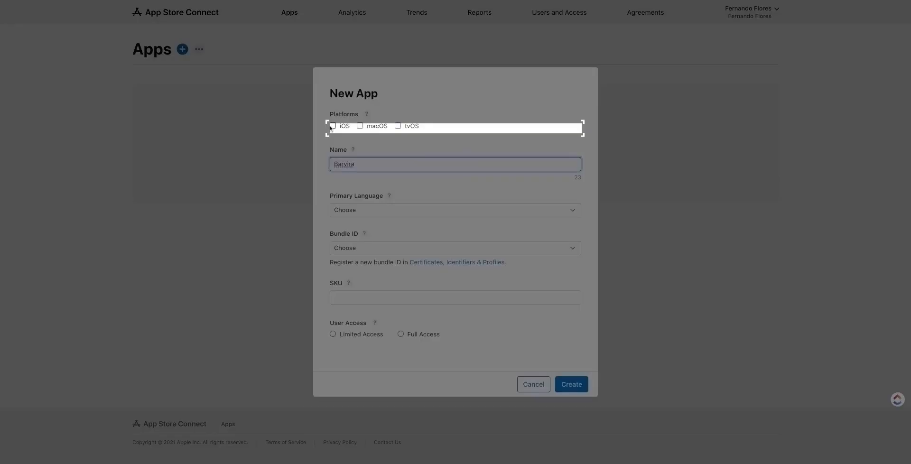
{"action": "left_click", "coordinate": [332, 126]}
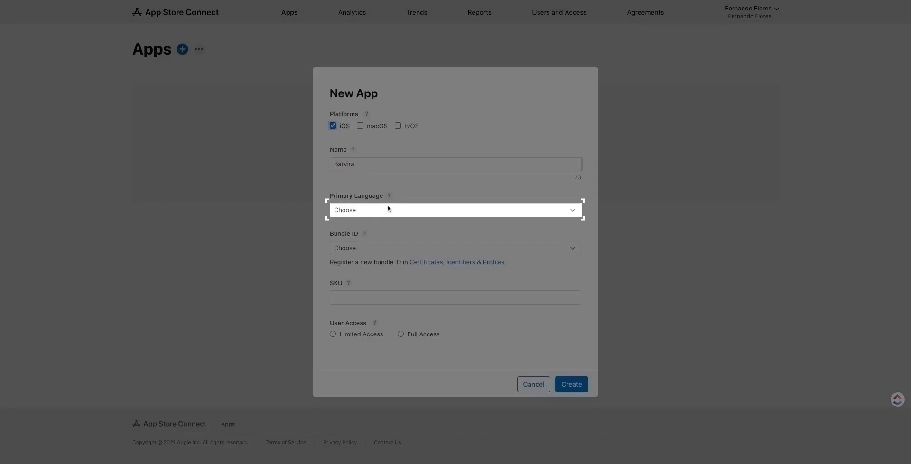
Set primary language to Spanish (Mexico) and bundle ID to com.barvira.bavirausuario.
{"action": "left_click", "coordinate": [388, 210]}
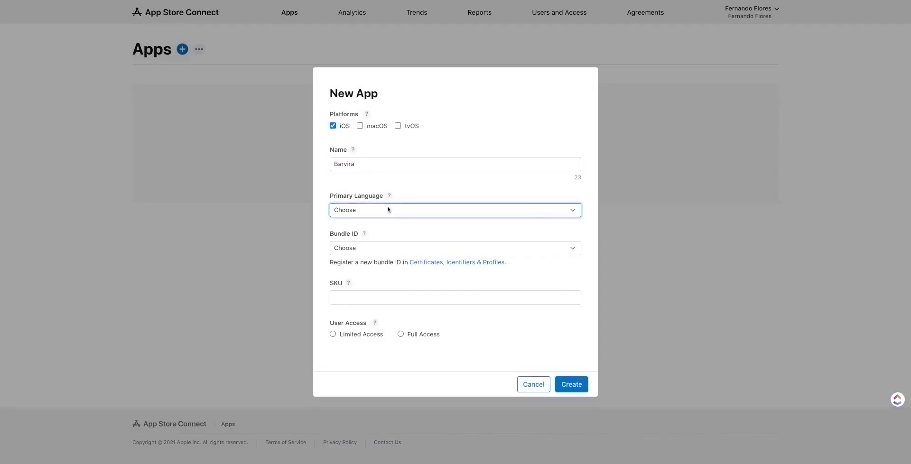
{"action": "left_click", "coordinate": [377, 403]}
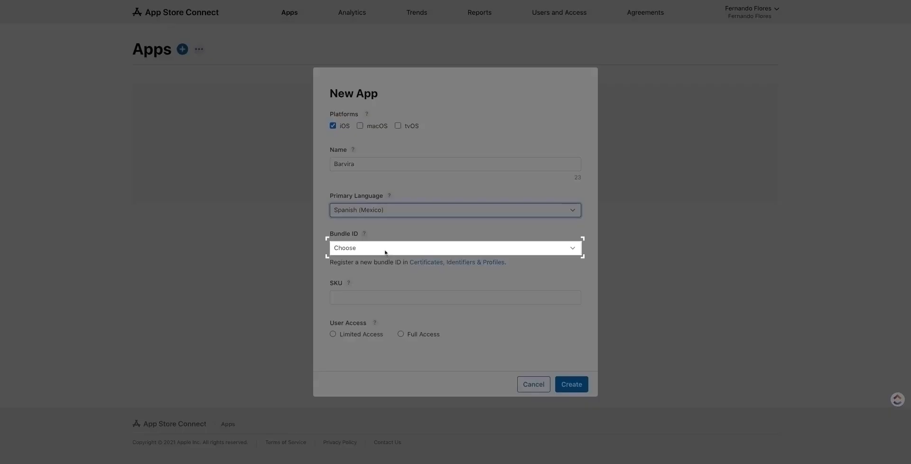
{"action": "left_click", "coordinate": [384, 251]}
{"action": "left_click", "coordinate": [381, 276]}
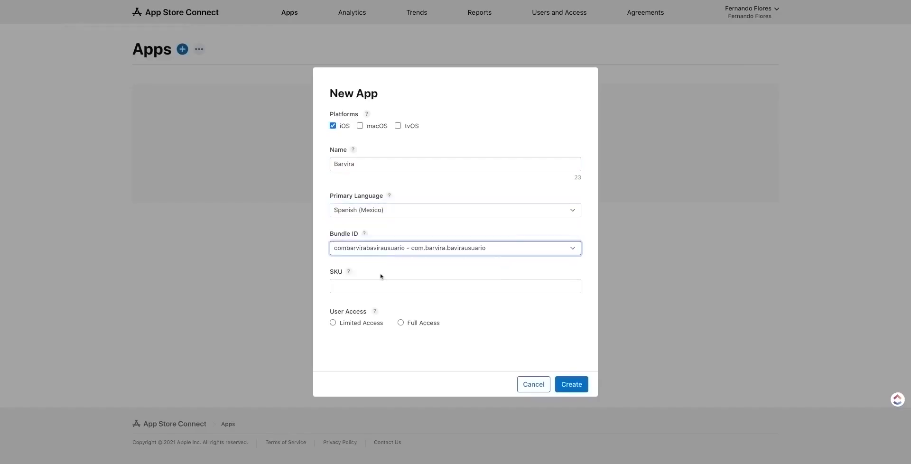
Set the SKU to com.barvira.barbirausuario, grant Full Access, and create the app.
{"action": "left_click", "coordinate": [380, 284]}
{"action": "type", "text": "com"}
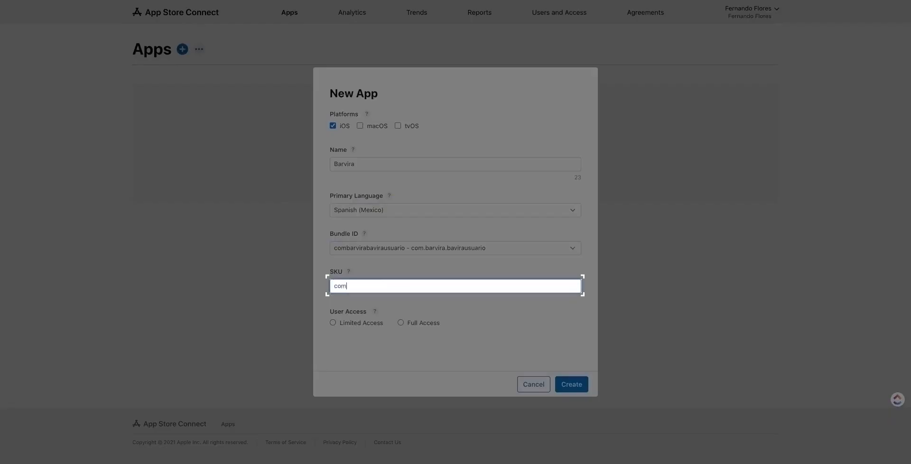
{"action": "type", "text": "-barvira"}
{"action": "key", "text": "BackSpace"}
{"action": "key", "text": "BackSpace"}
{"action": "key", "text": "super+a"}
{"action": "key", "text": "BackSpace"}
{"action": "type", "text": "com.barvira.barbirausuario"}
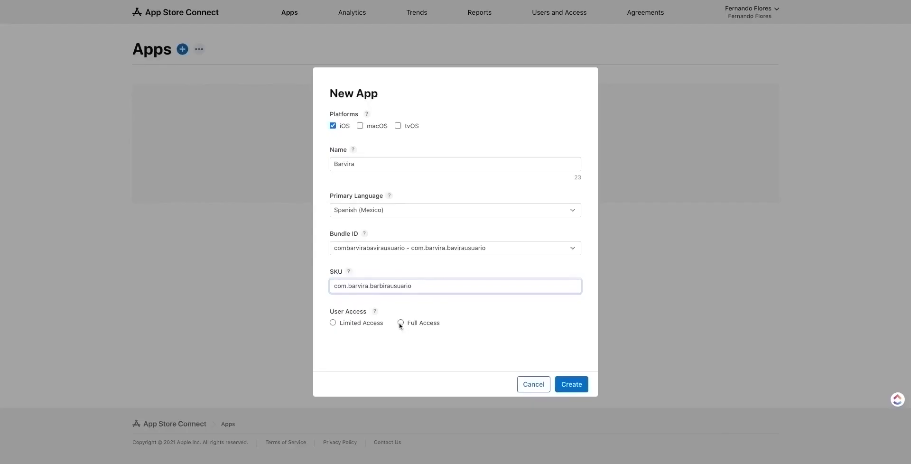
{"action": "left_click", "coordinate": [400, 324]}
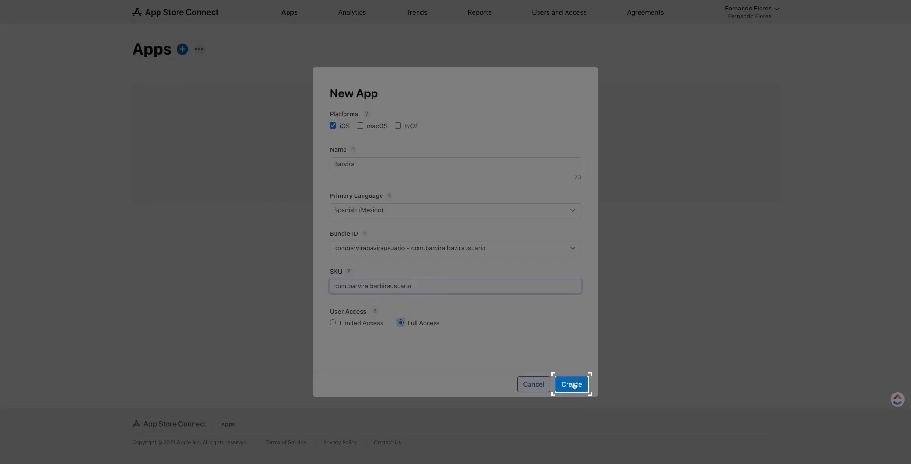
{"action": "left_click", "coordinate": [572, 384]}
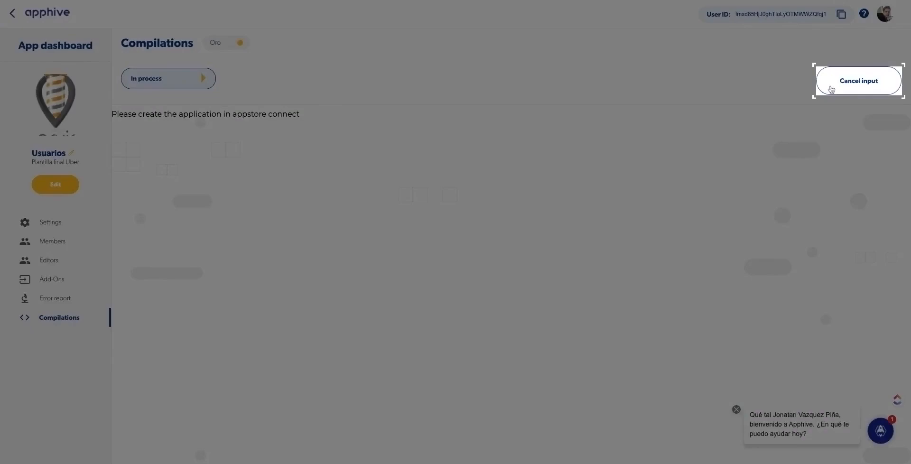
Cancel the build prompt and refresh the Usuarios iOS compilation status.
{"action": "left_click", "coordinate": [831, 89]}
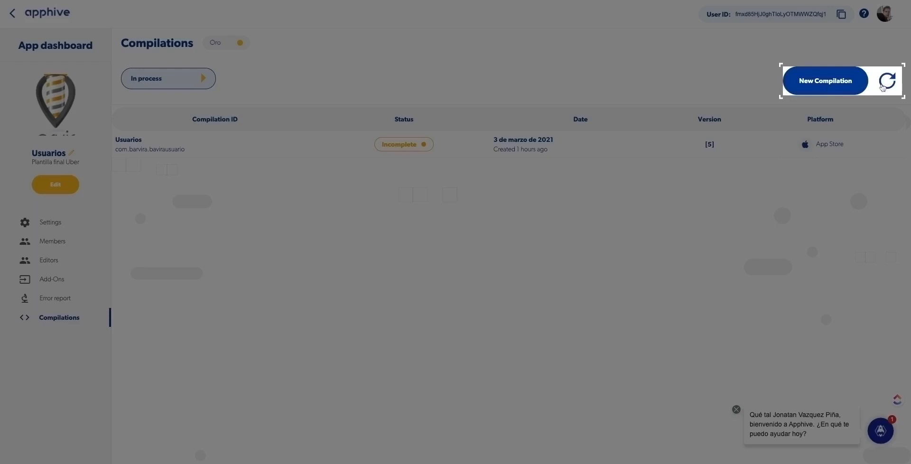
{"action": "left_click", "coordinate": [882, 86]}
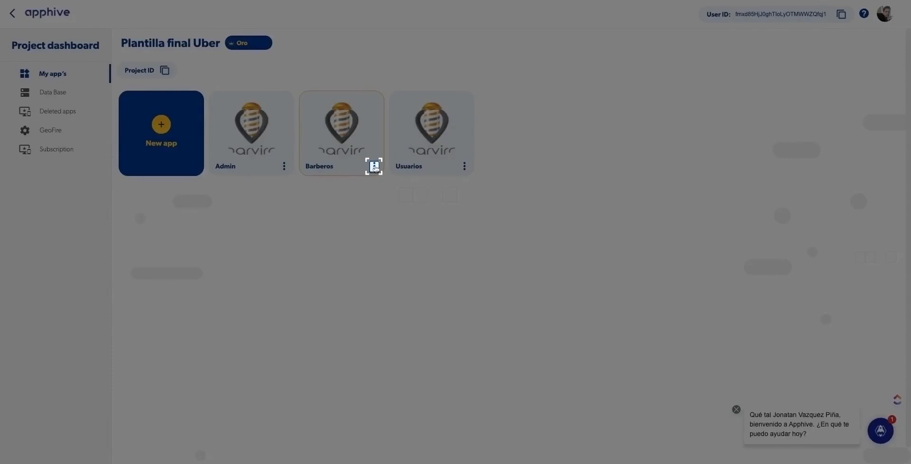
Start a new iOS compilation for the Barberos app, then go to App Store Connect.
{"action": "left_click", "coordinate": [375, 166]}
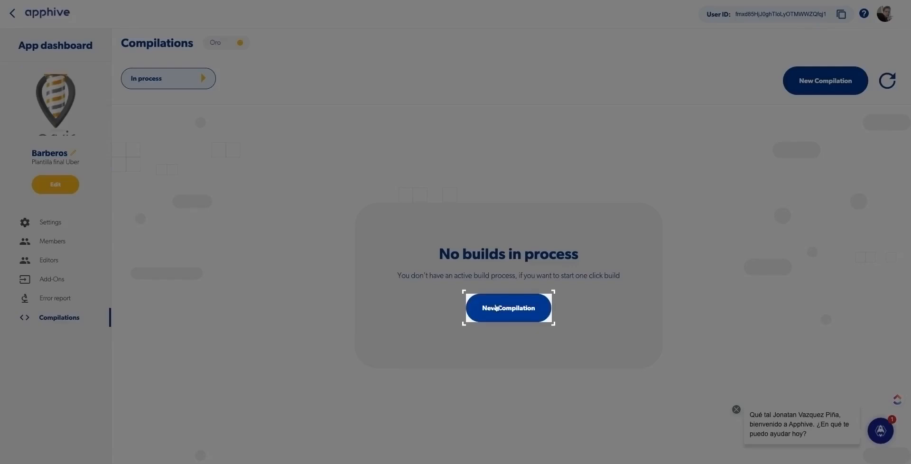
{"action": "left_click", "coordinate": [495, 308]}
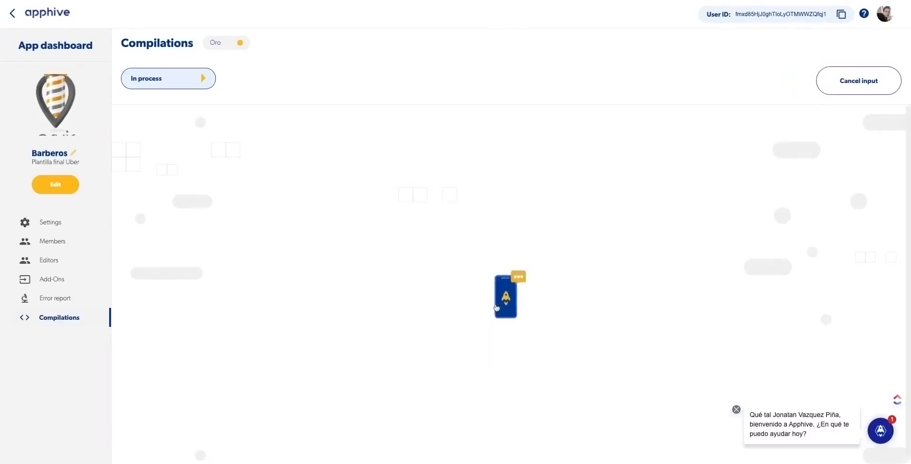
{"action": "left_click", "coordinate": [541, 214]}
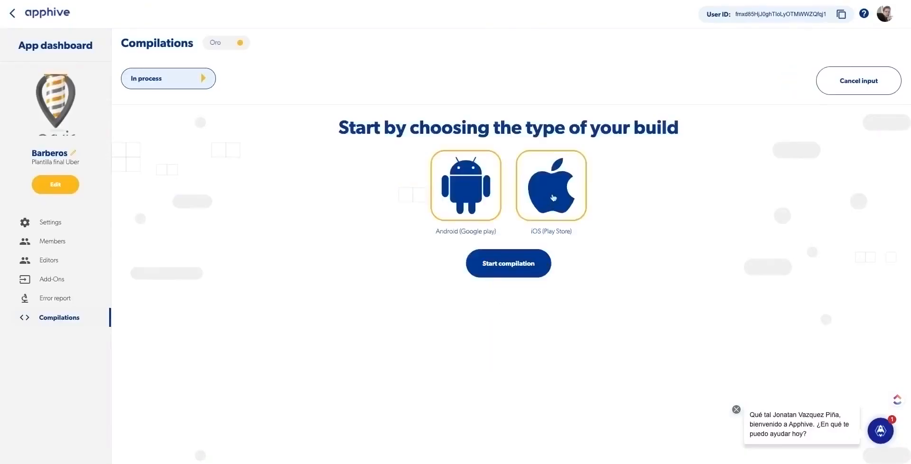
{"action": "left_click", "coordinate": [553, 197]}
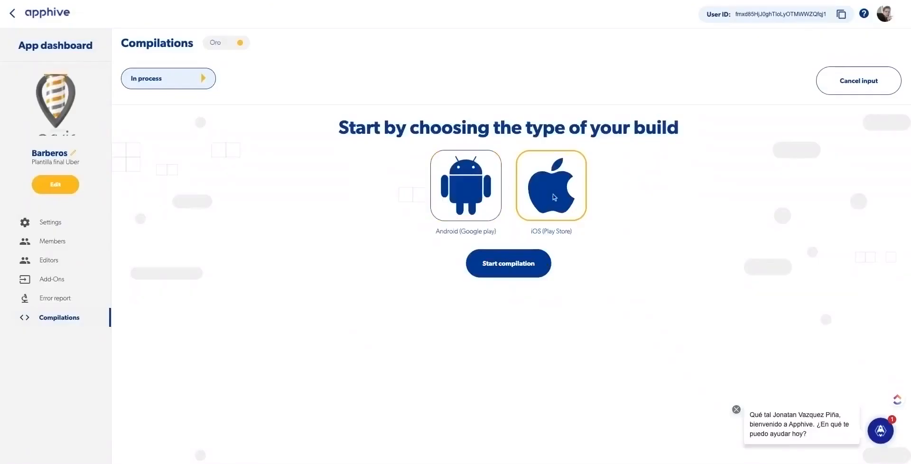
{"action": "left_click", "coordinate": [510, 265]}
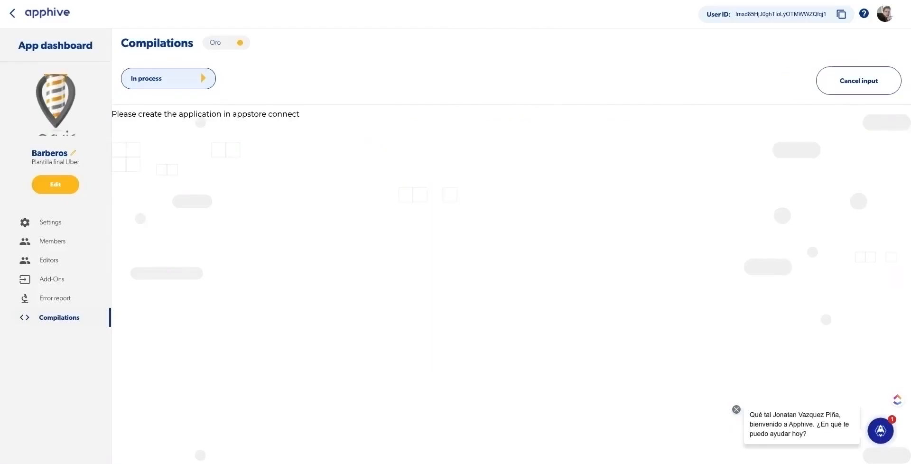
{"action": "key", "text": "ctrl+Right"}
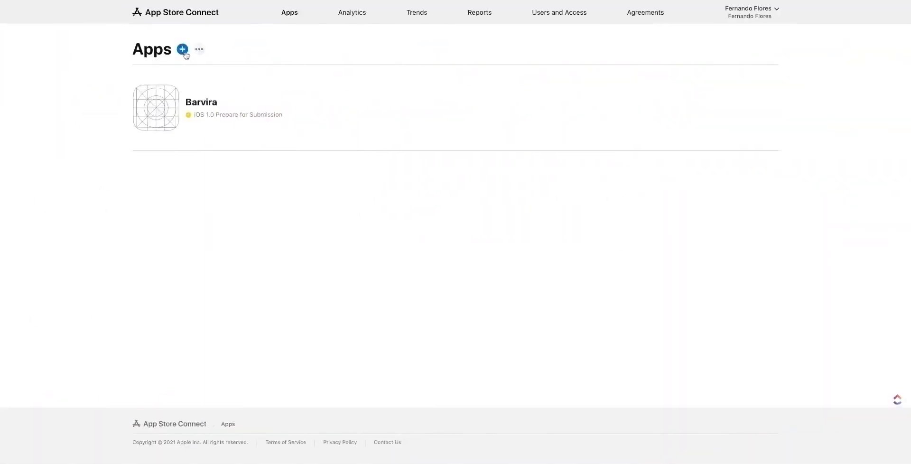
Create the 'Barvira Barberos' iOS app record with its bundle ID, then return to Apps.
{"action": "left_click", "coordinate": [184, 52]}
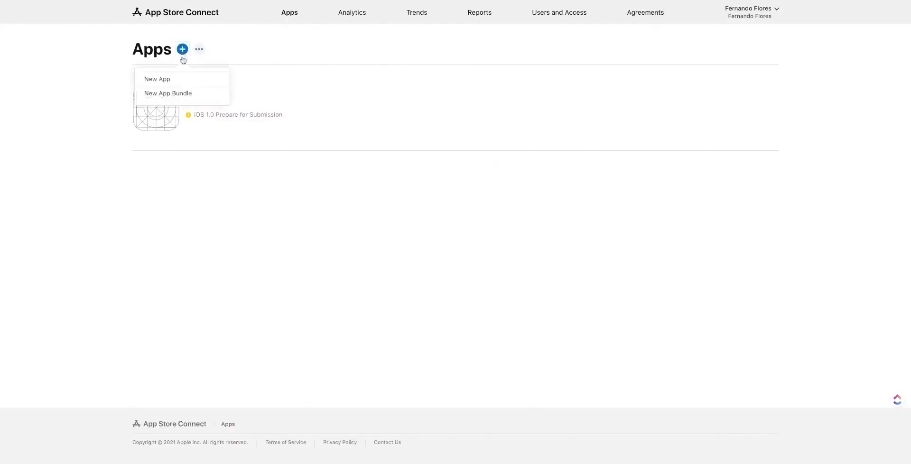
{"action": "left_click", "coordinate": [174, 79]}
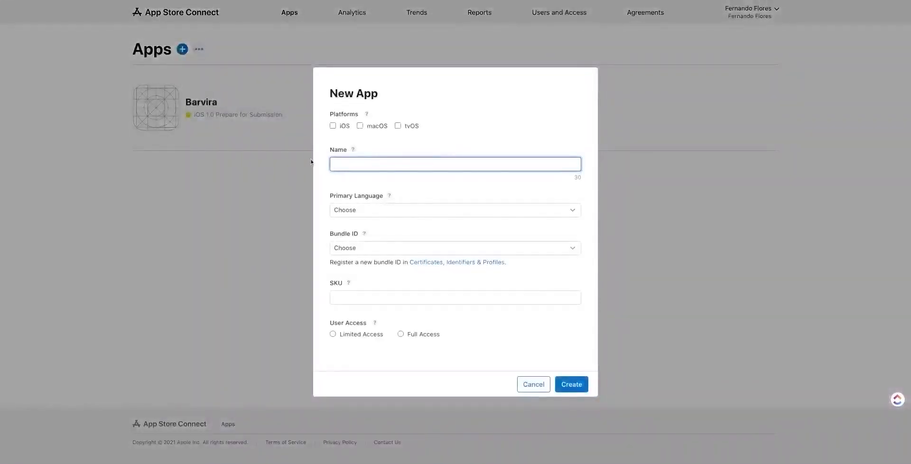
{"action": "left_click", "coordinate": [333, 126]}
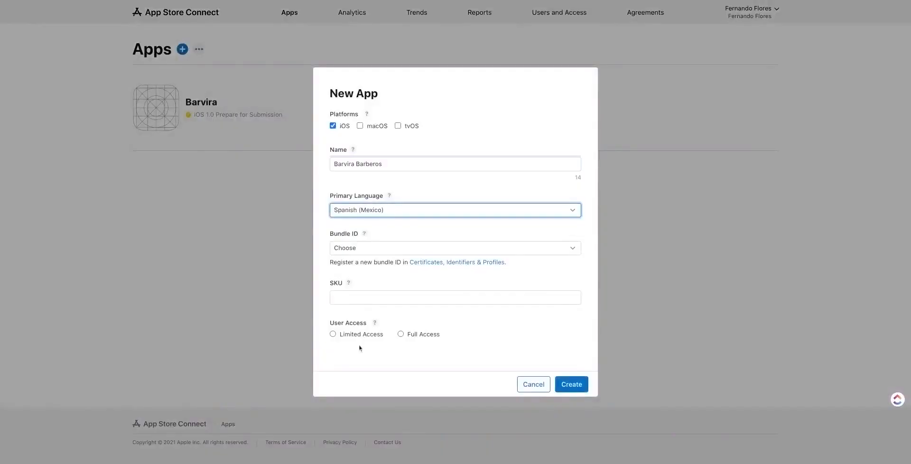
{"action": "left_click", "coordinate": [361, 249]}
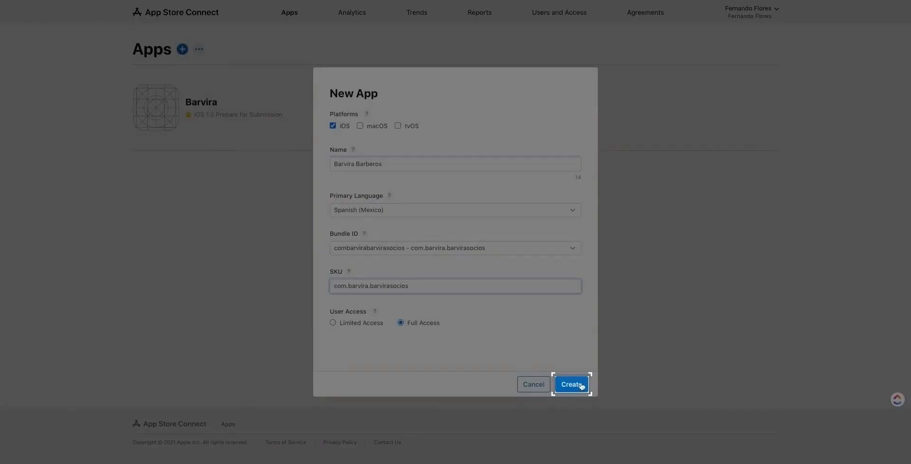
{"action": "left_click", "coordinate": [580, 385]}
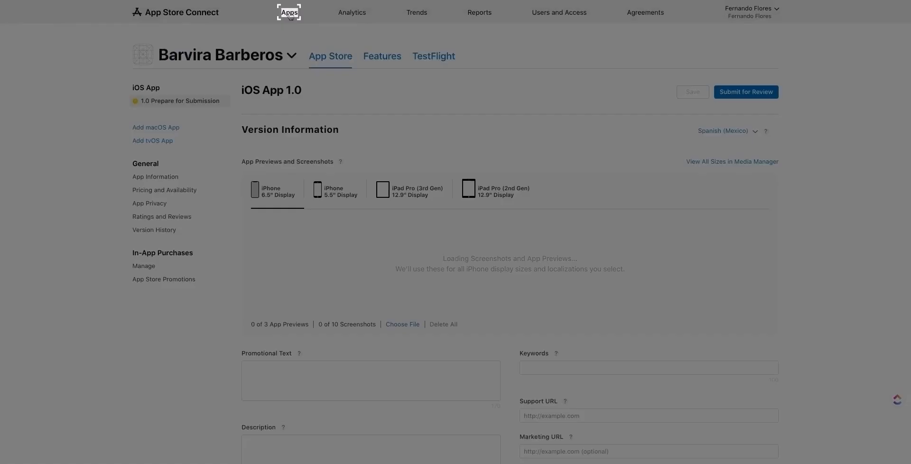
{"action": "left_click", "coordinate": [289, 13]}
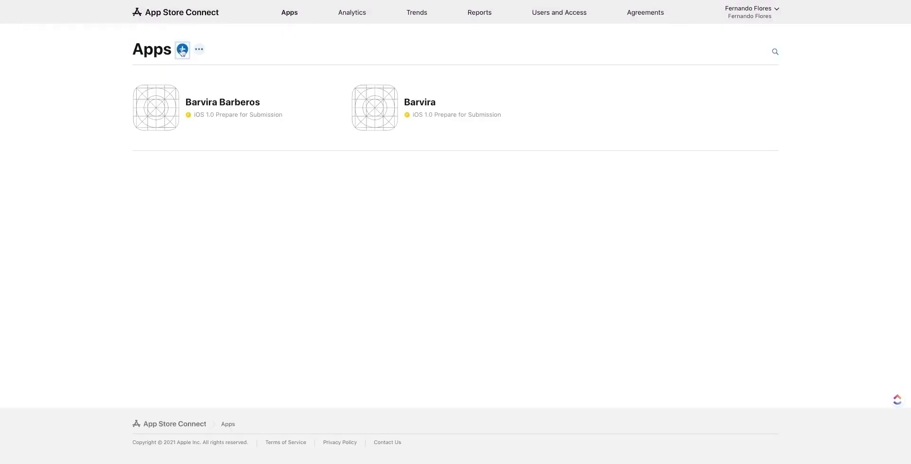
Create the 'Barvira Admin' iOS app record with its bundle ID and Full Access.
{"action": "left_click", "coordinate": [182, 50]}
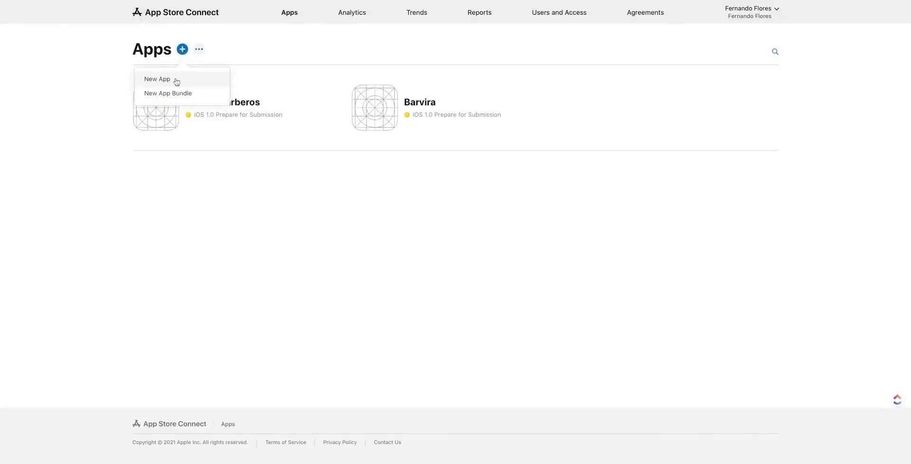
{"action": "left_click", "coordinate": [177, 82]}
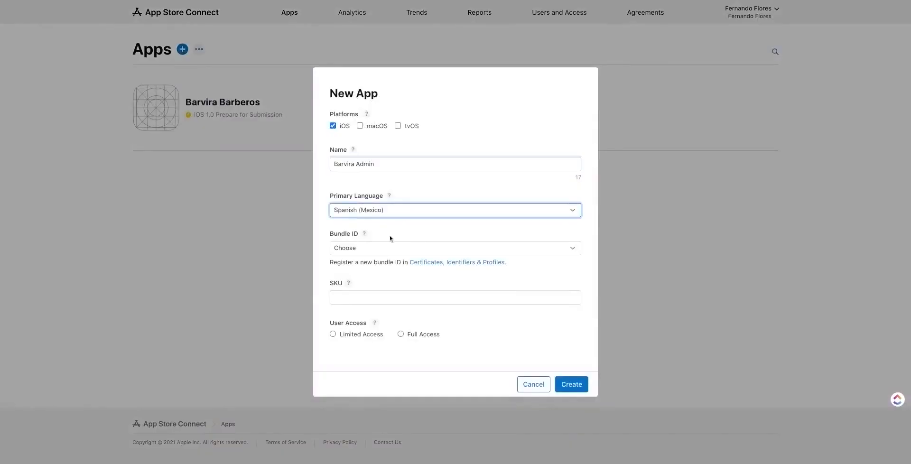
{"action": "left_click", "coordinate": [378, 248]}
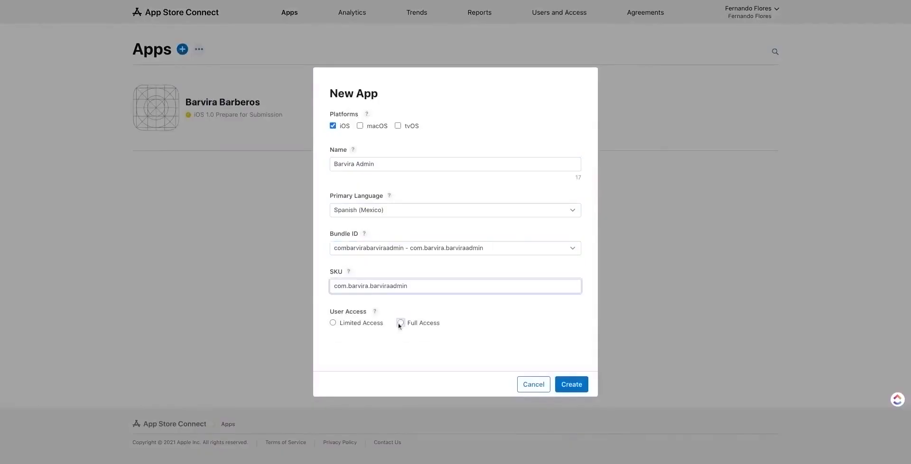
{"action": "left_click", "coordinate": [400, 323]}
{"action": "left_click", "coordinate": [567, 385]}
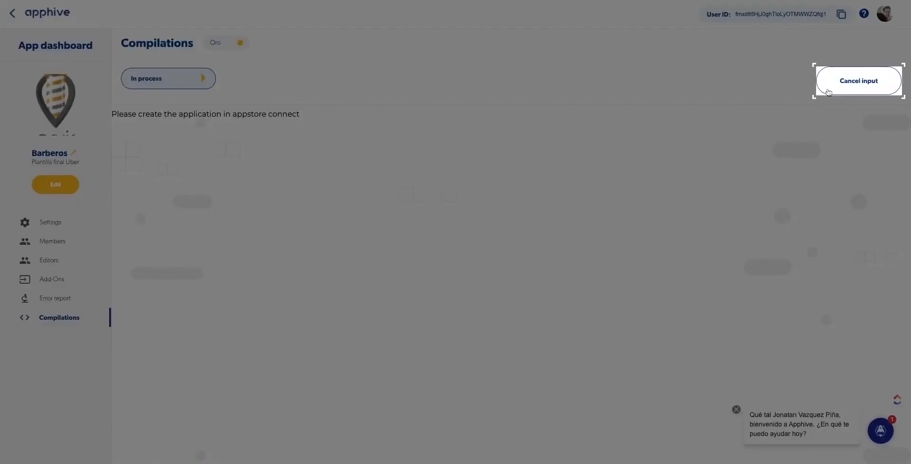
Cancel input, refresh the Barberos compilation to Pending, and return to the project dashboard.
{"action": "left_click", "coordinate": [828, 92]}
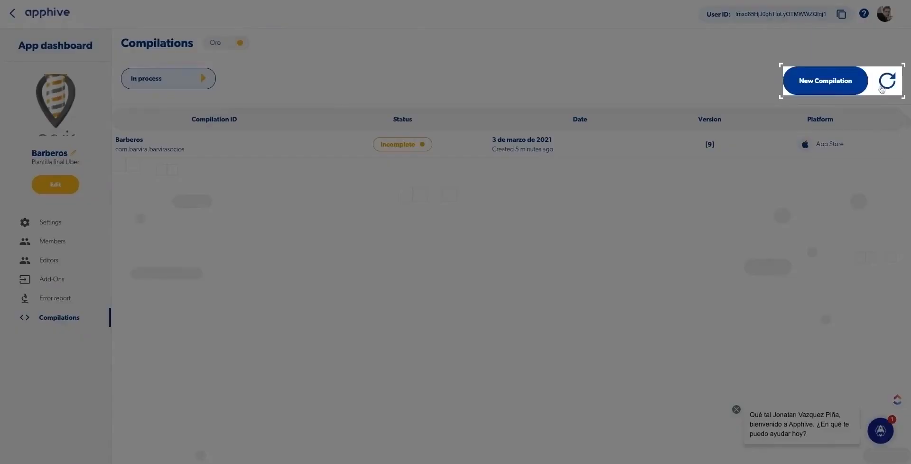
{"action": "left_click", "coordinate": [881, 89]}
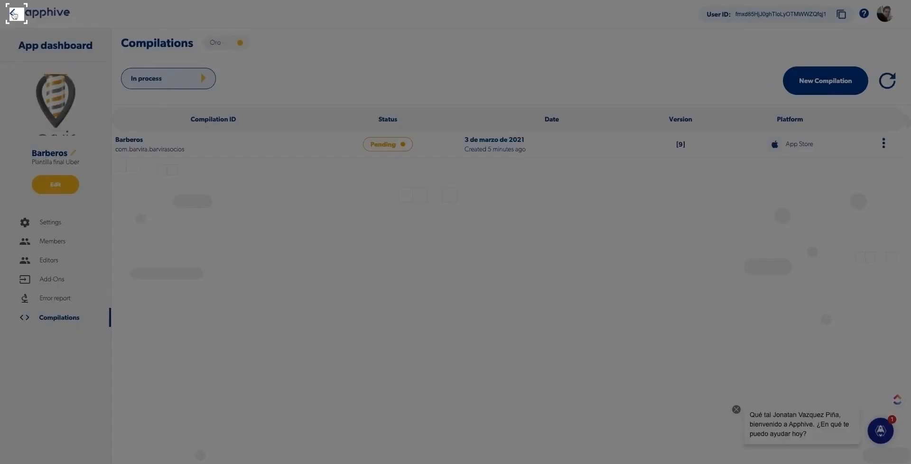
{"action": "left_click", "coordinate": [13, 14]}
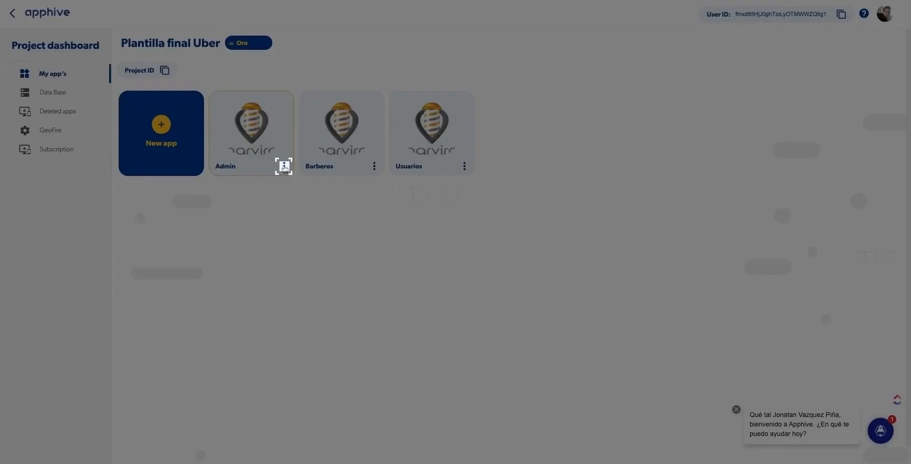
Start a new iOS compilation from the Admin app's Apphive dashboard.
{"action": "left_click", "coordinate": [284, 167]}
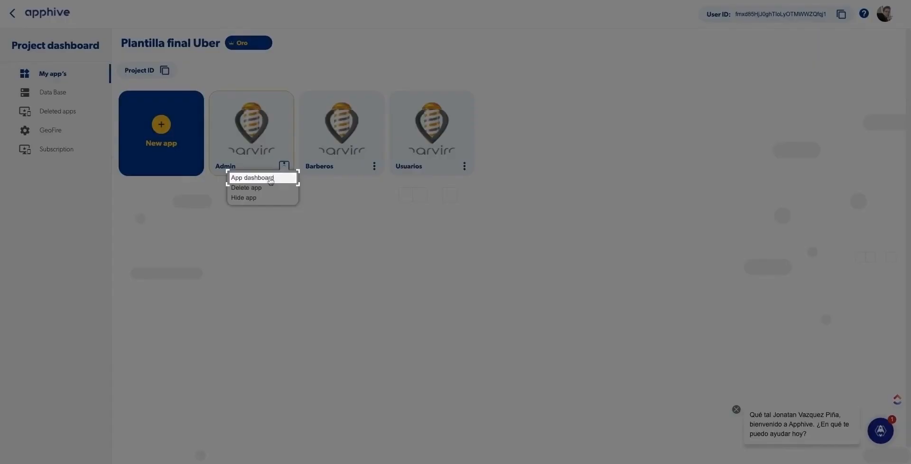
{"action": "left_click", "coordinate": [271, 178]}
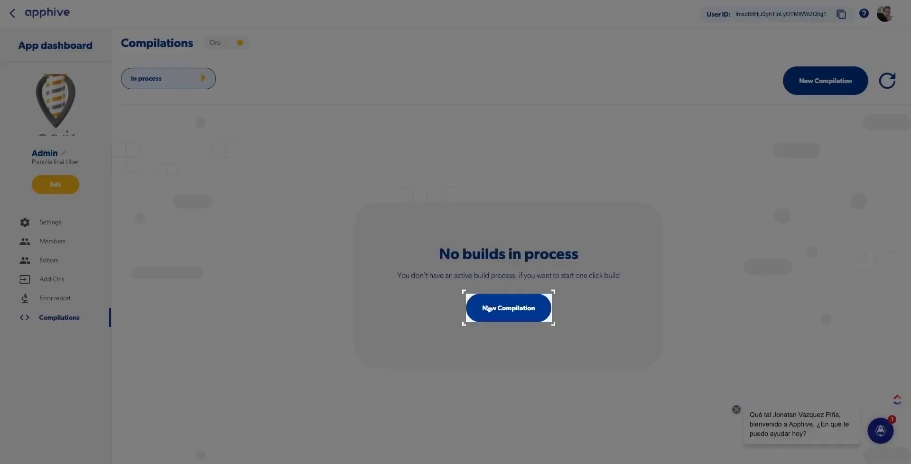
{"action": "left_click", "coordinate": [489, 308]}
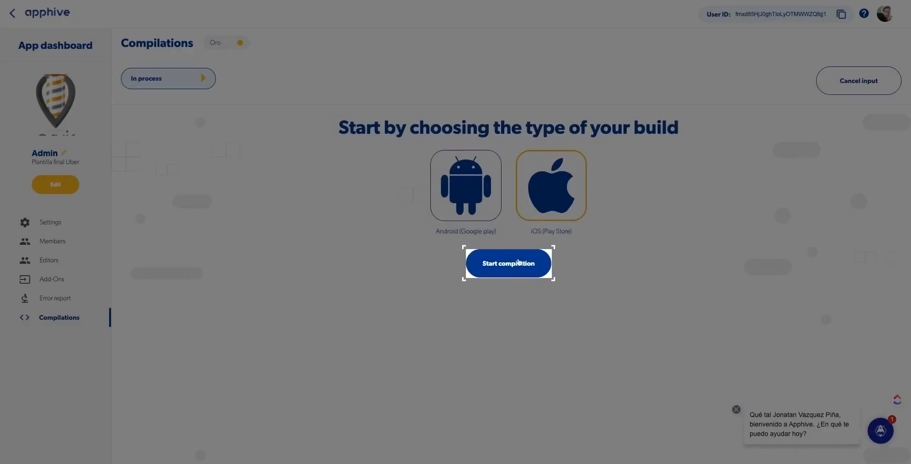
{"action": "left_click", "coordinate": [519, 262]}
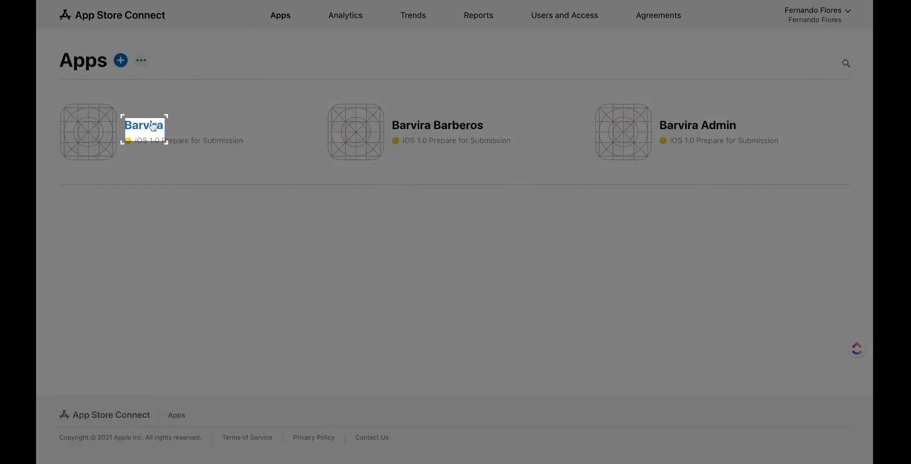
Open the Barvira app and show its TestFlight iOS builds.
{"action": "left_click", "coordinate": [153, 126]}
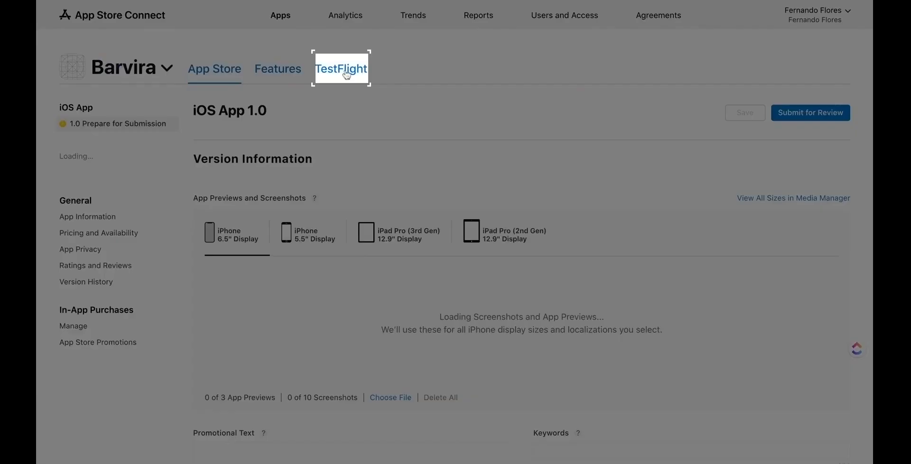
{"action": "left_click", "coordinate": [346, 75]}
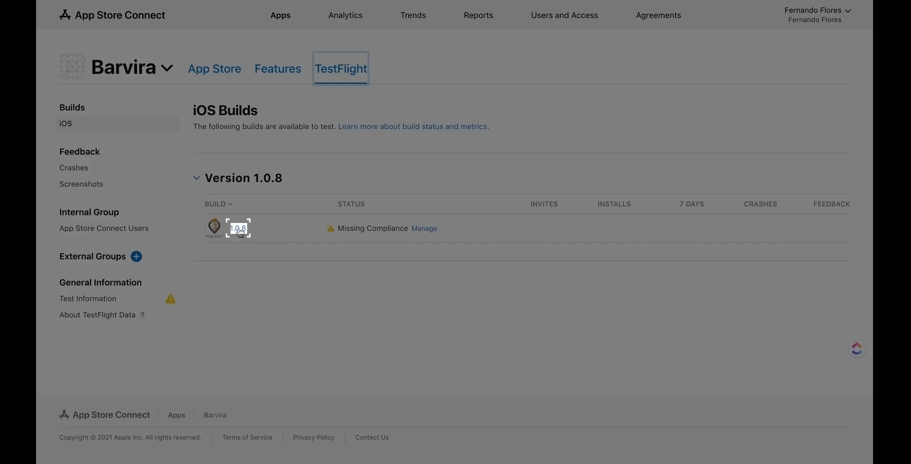
Answer build 1.0.8's export compliance (uses encryption, qualifies for exemption) and return to iOS Builds.
{"action": "left_click", "coordinate": [238, 228]}
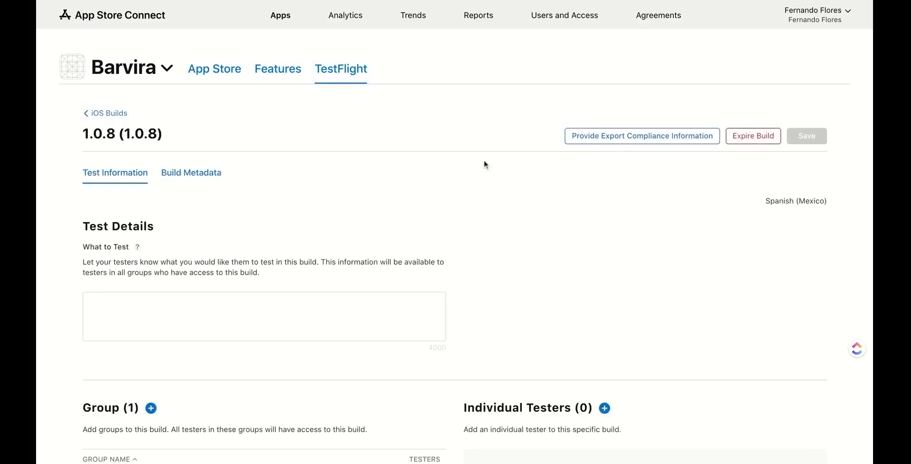
{"action": "left_click", "coordinate": [611, 142]}
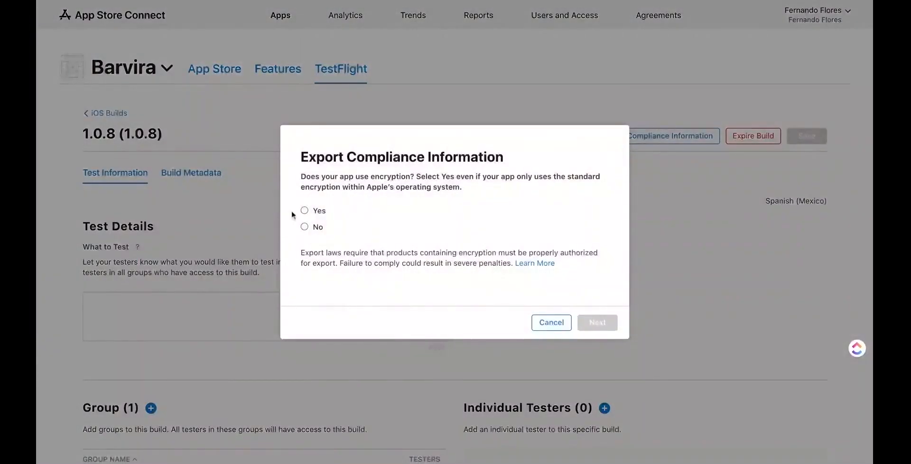
{"action": "left_click", "coordinate": [304, 211]}
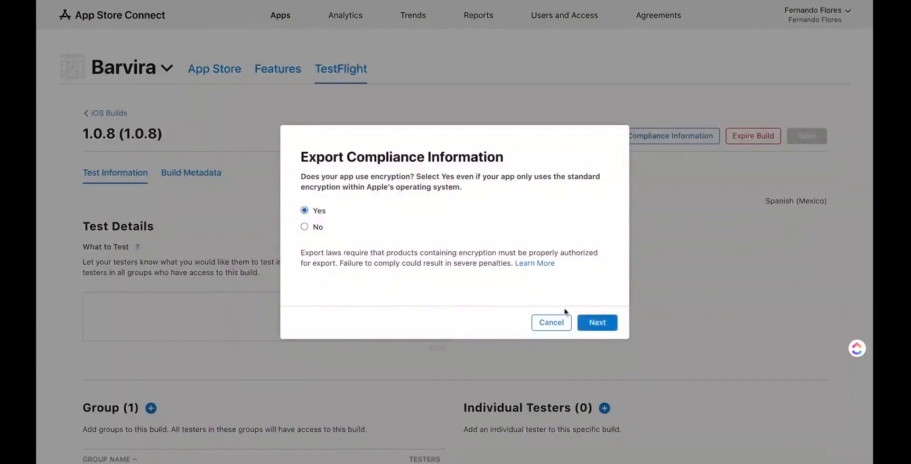
{"action": "left_click", "coordinate": [592, 323]}
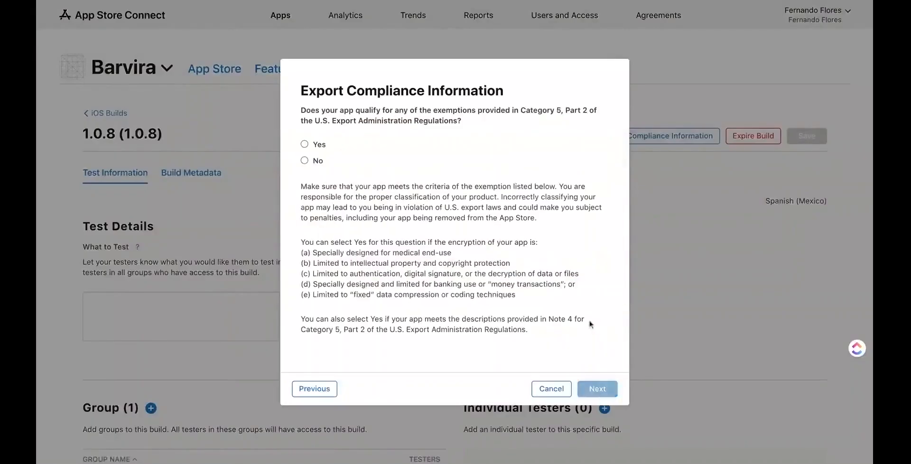
{"action": "left_click", "coordinate": [304, 144]}
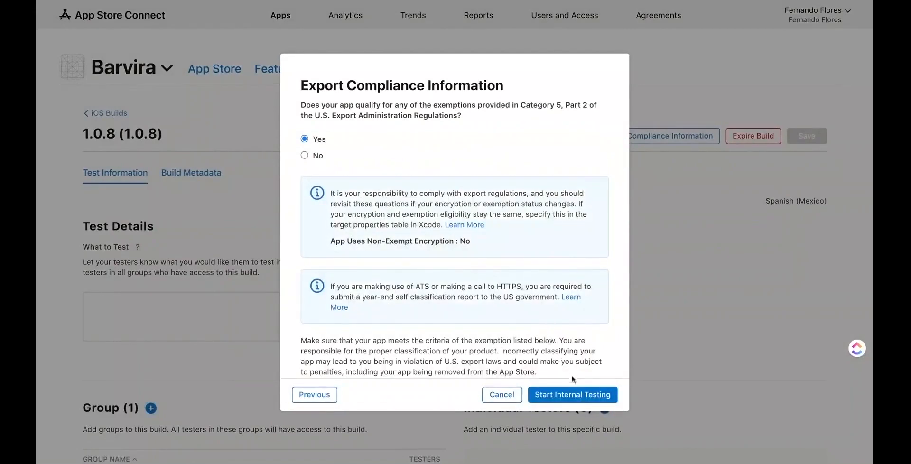
{"action": "left_click", "coordinate": [576, 393]}
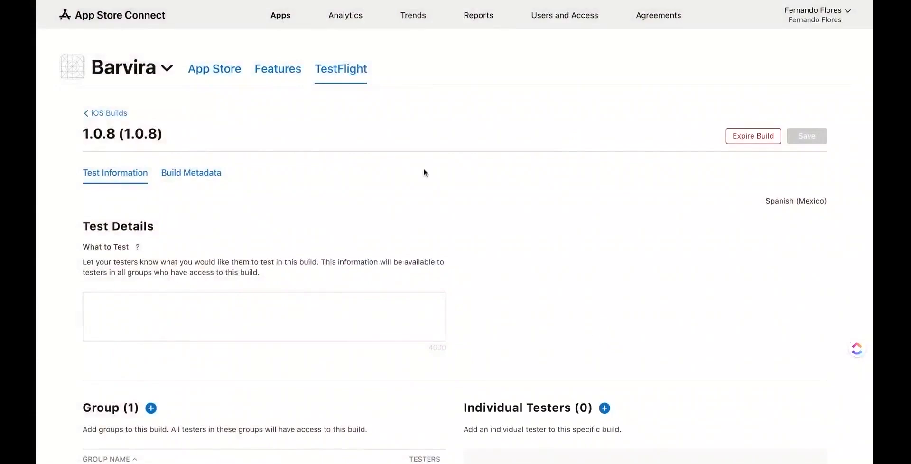
{"action": "left_click", "coordinate": [118, 119]}
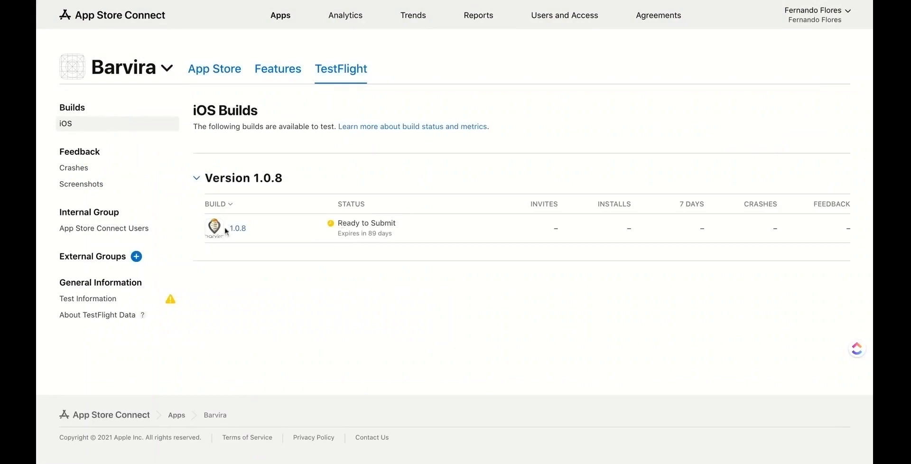
Add the account holder as a tester to the App Store Connect Users group, then go to Users and Access.
{"action": "left_click", "coordinate": [109, 229]}
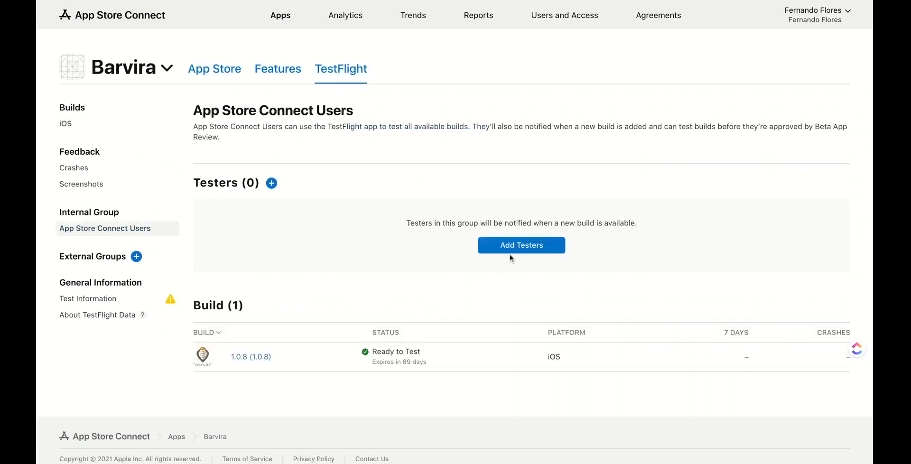
{"action": "left_click", "coordinate": [517, 253]}
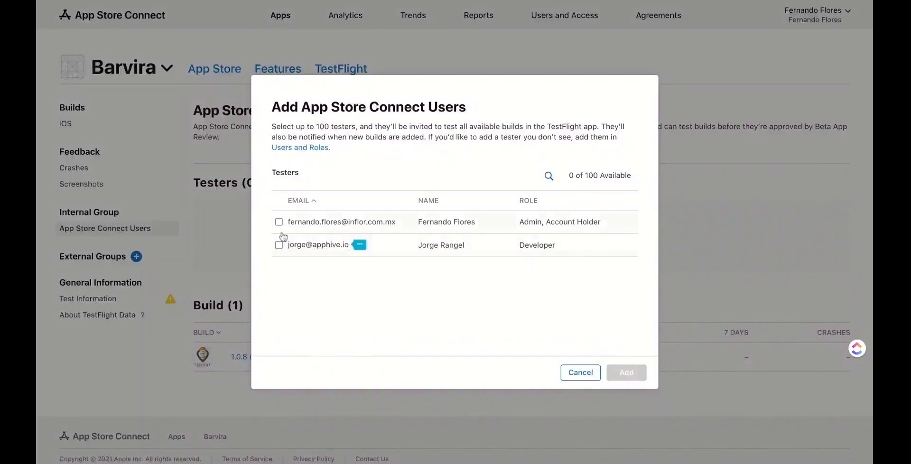
{"action": "left_click", "coordinate": [278, 227]}
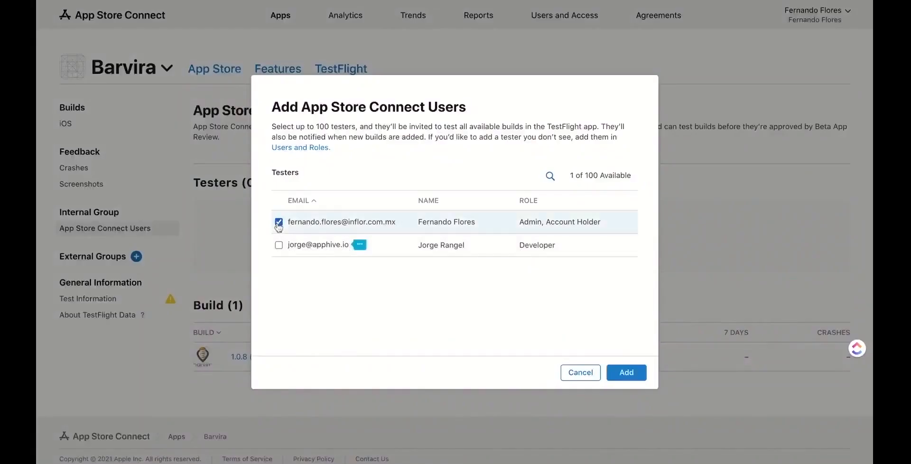
{"action": "left_click", "coordinate": [639, 368]}
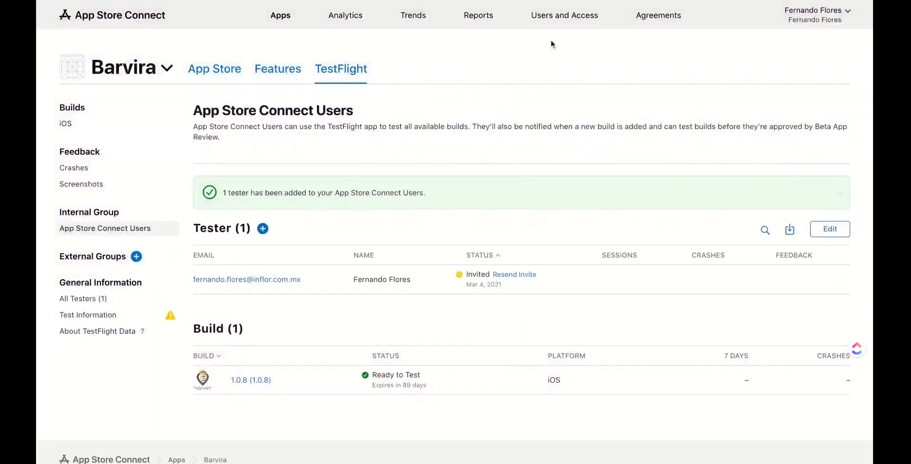
{"action": "left_click", "coordinate": [575, 16]}
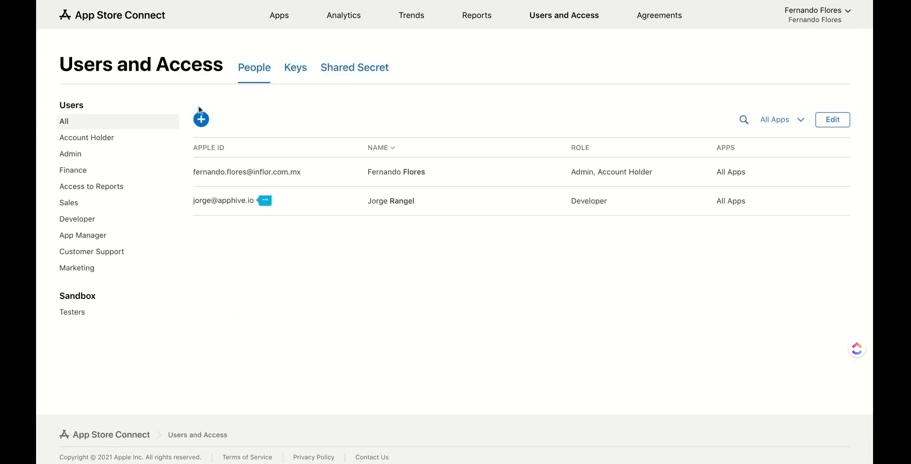
Invite a new user with their first name, last name and e-mail, granting the Marketing role.
{"action": "left_click", "coordinate": [201, 120]}
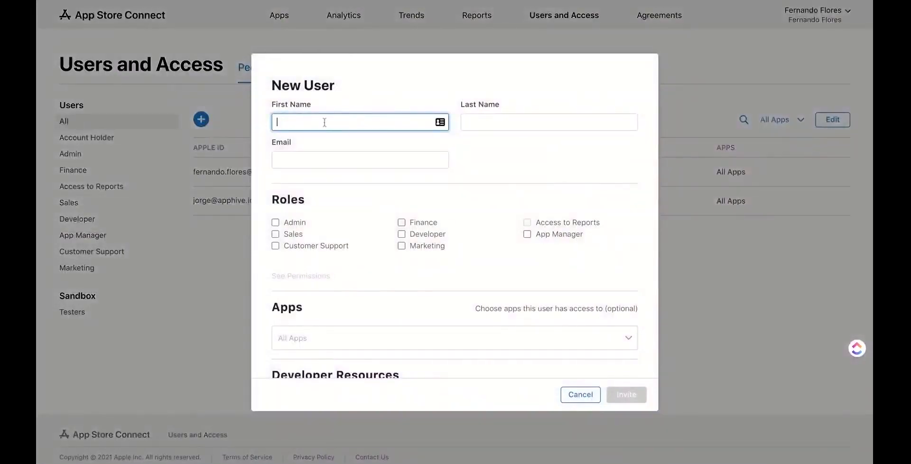
{"action": "left_click", "coordinate": [325, 122]}
{"action": "left_click", "coordinate": [484, 127]}
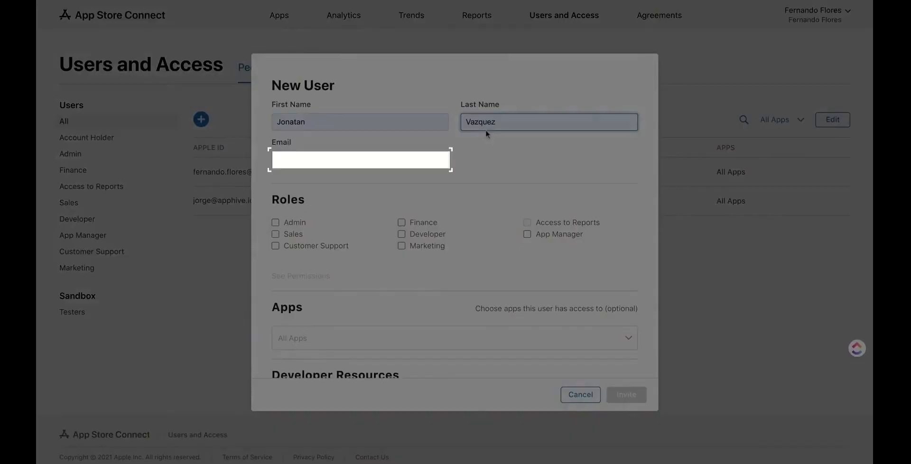
{"action": "left_click", "coordinate": [366, 166]}
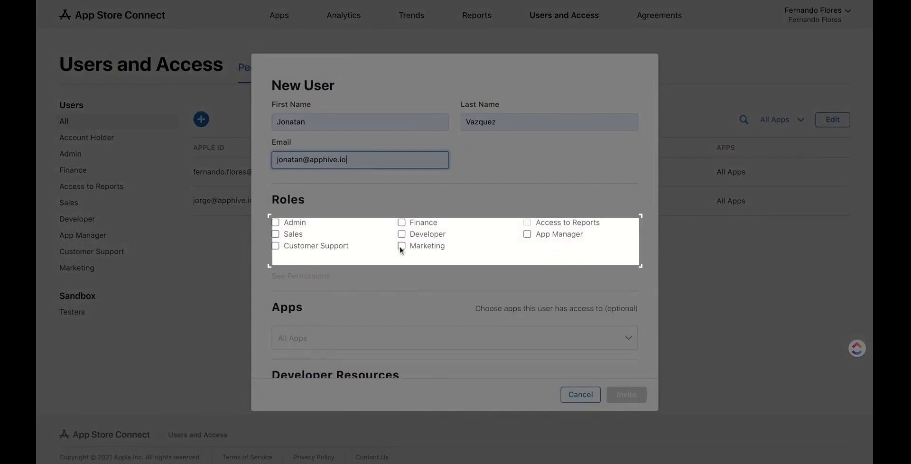
{"action": "left_click", "coordinate": [400, 246]}
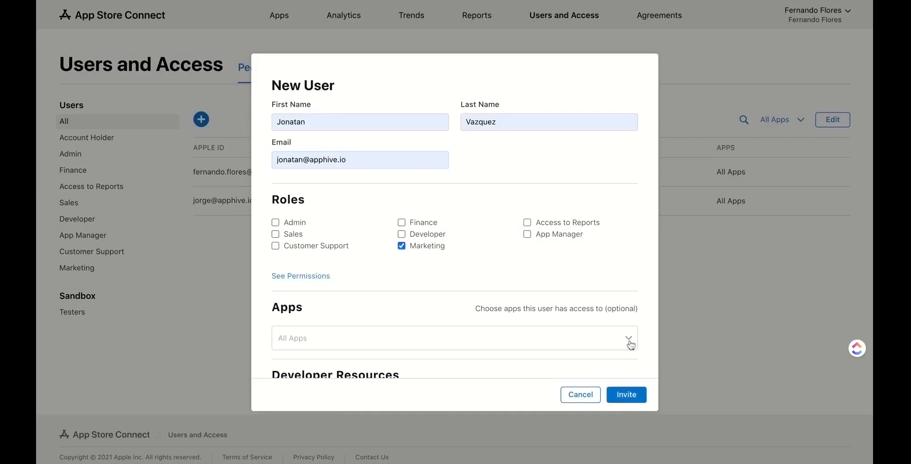
{"action": "scroll", "coordinate": [630, 345], "scroll_direction": "down", "scroll_amount": 3}
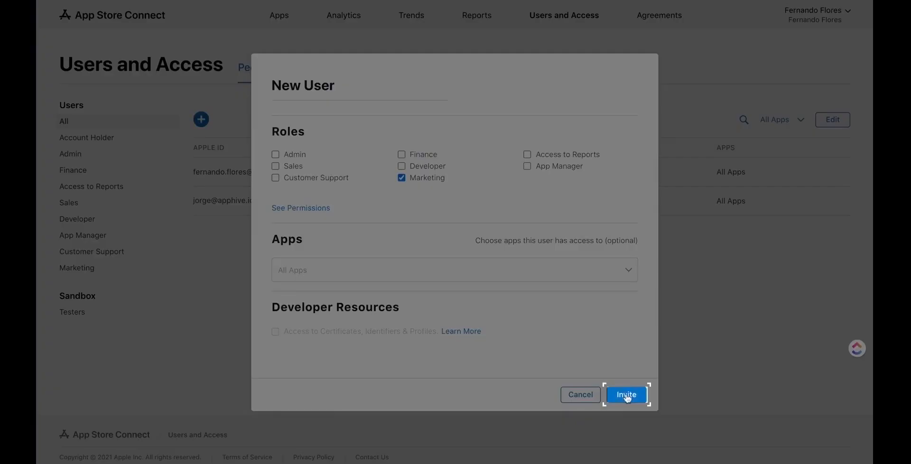
{"action": "left_click", "coordinate": [626, 396]}
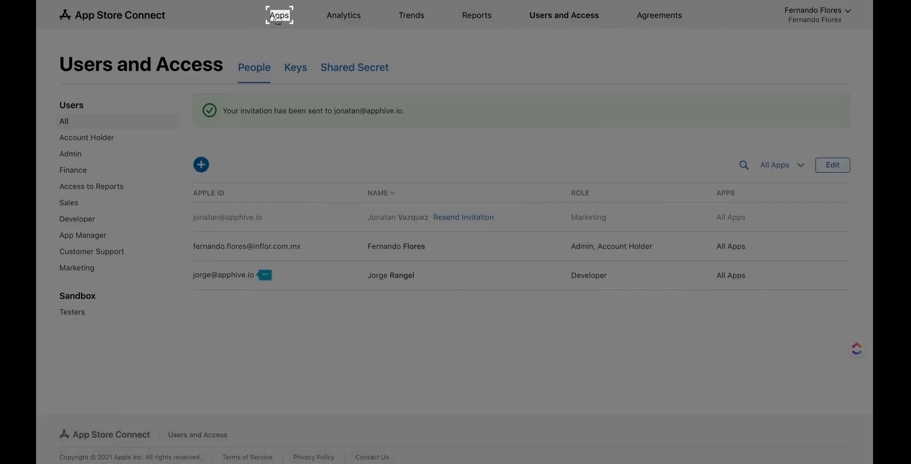
Open the App Store Connect Users tester group in Barvira's TestFlight.
{"action": "left_click", "coordinate": [278, 16]}
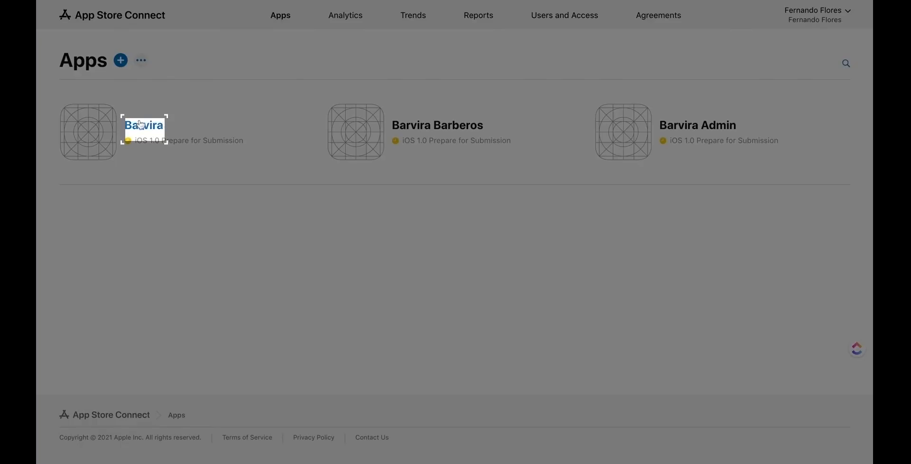
{"action": "left_click", "coordinate": [140, 124]}
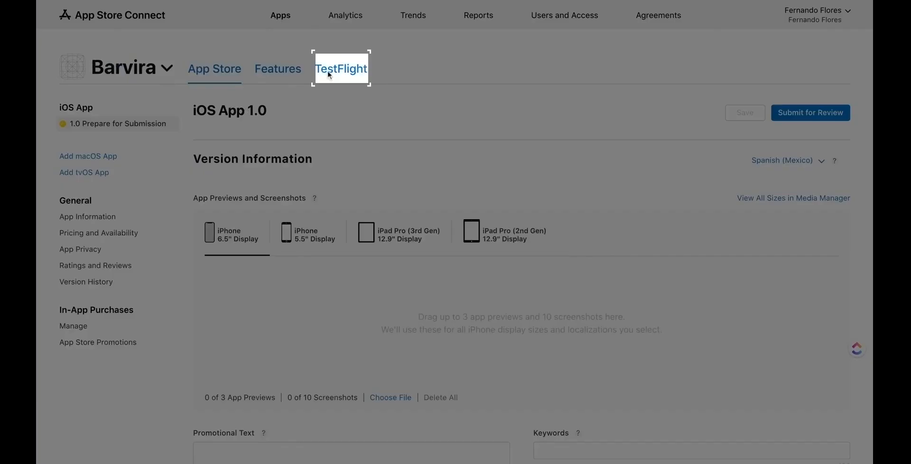
{"action": "left_click", "coordinate": [328, 72]}
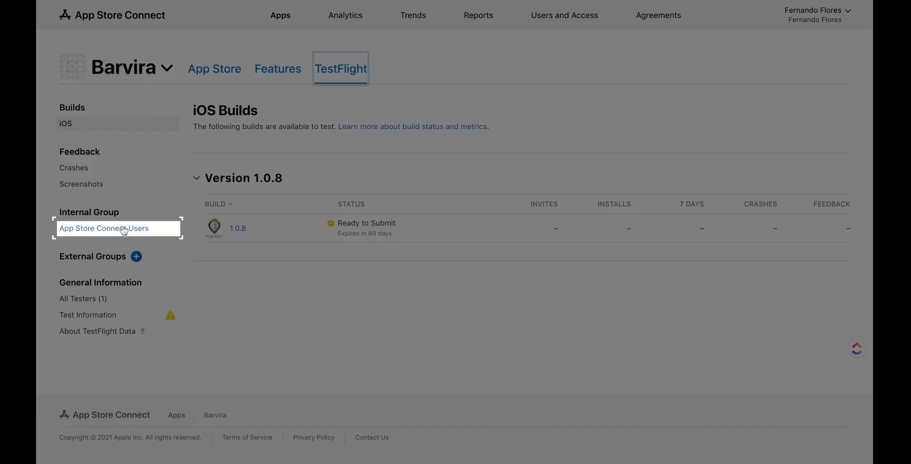
{"action": "left_click", "coordinate": [124, 230]}
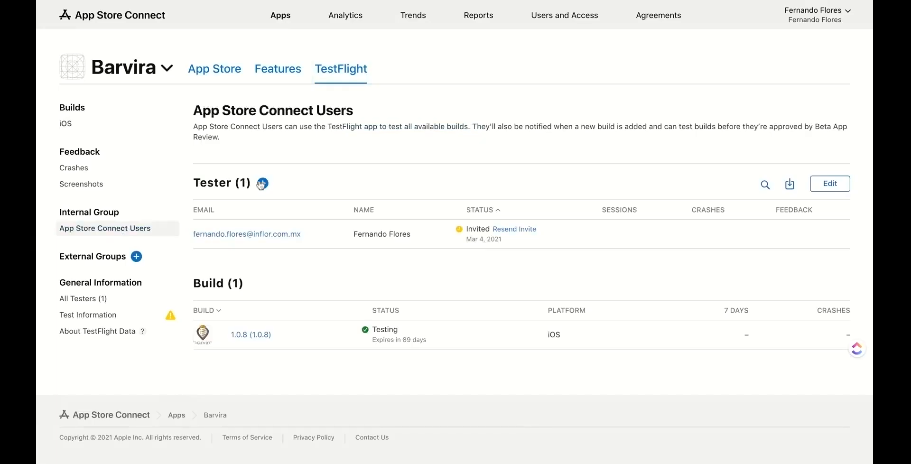
Add the newly invited Marketing user as the group's second tester.
{"action": "left_click", "coordinate": [263, 184]}
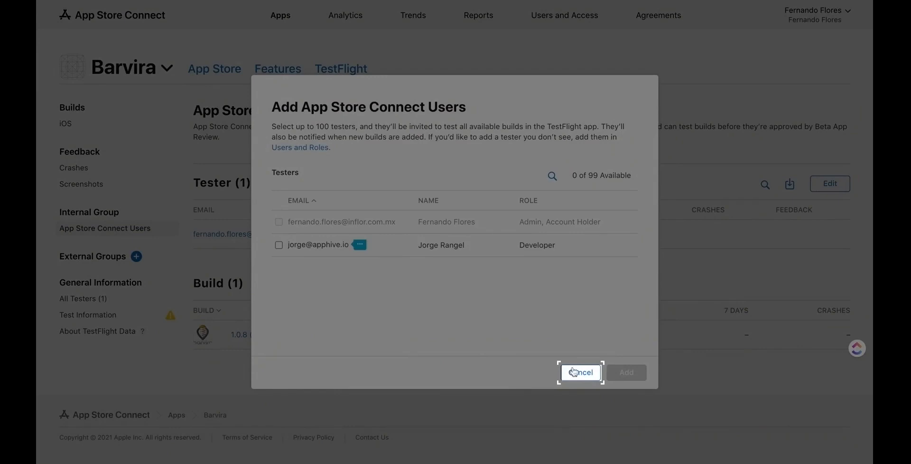
{"action": "left_click", "coordinate": [573, 371]}
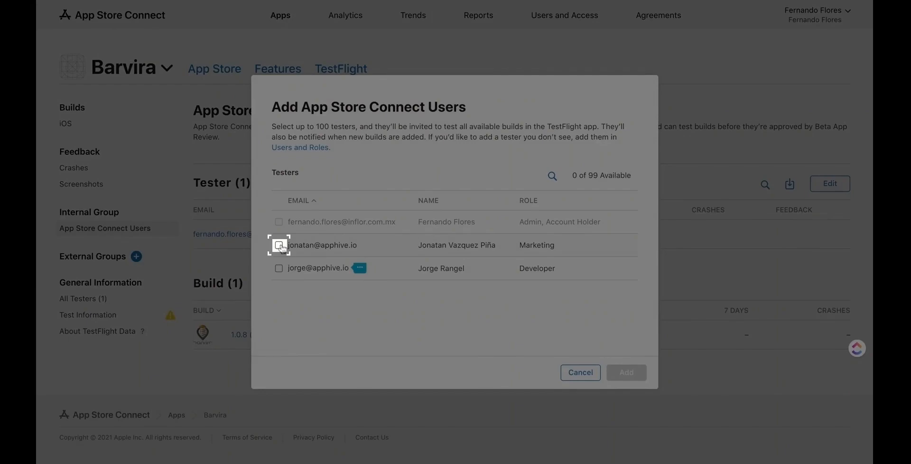
{"action": "left_click", "coordinate": [279, 245]}
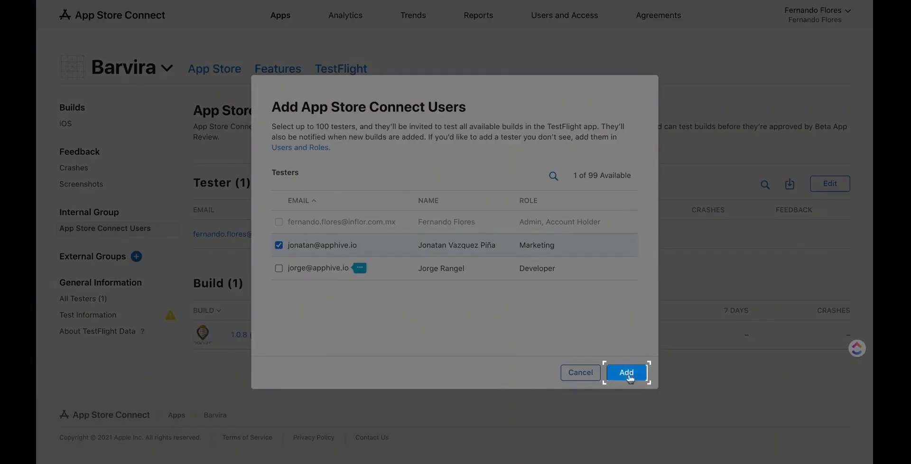
{"action": "left_click", "coordinate": [627, 374]}
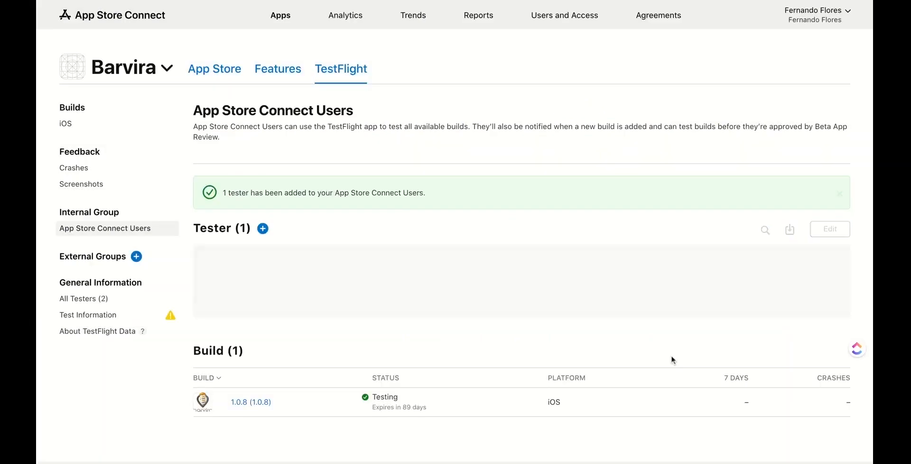